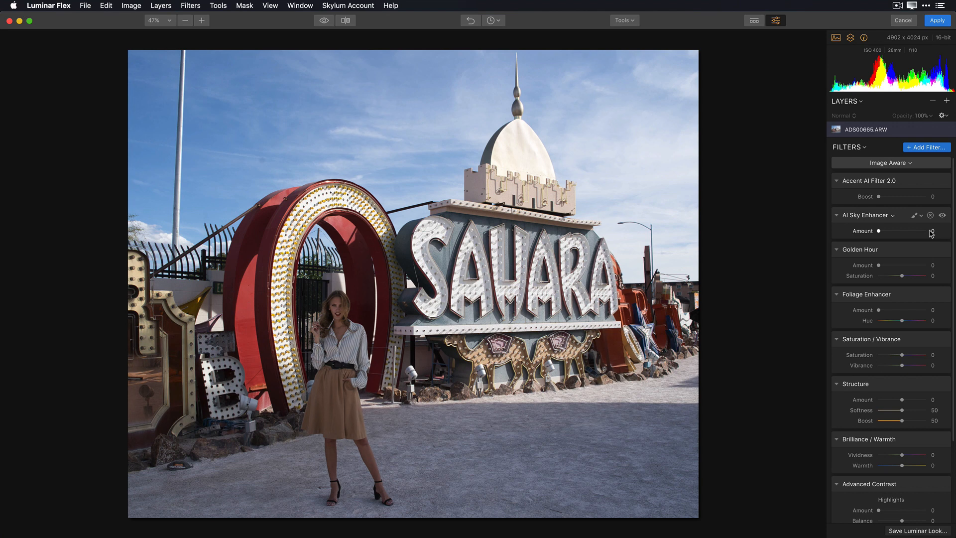
In the Image Aware workspace, set the Accent AI Filter boost to 59 and the AI Sky Enhancer amount to 65
click(911, 164)
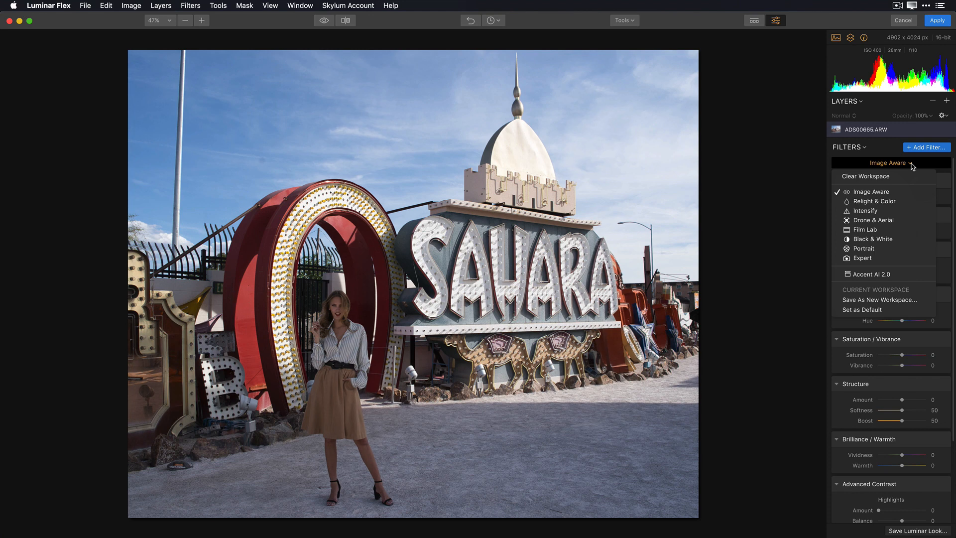
click(909, 194)
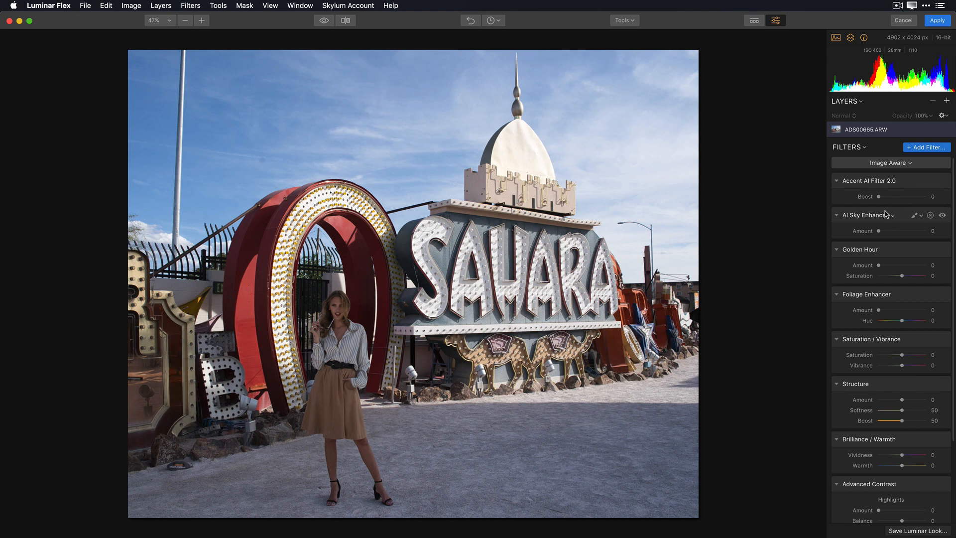
drag(880, 199, 912, 198)
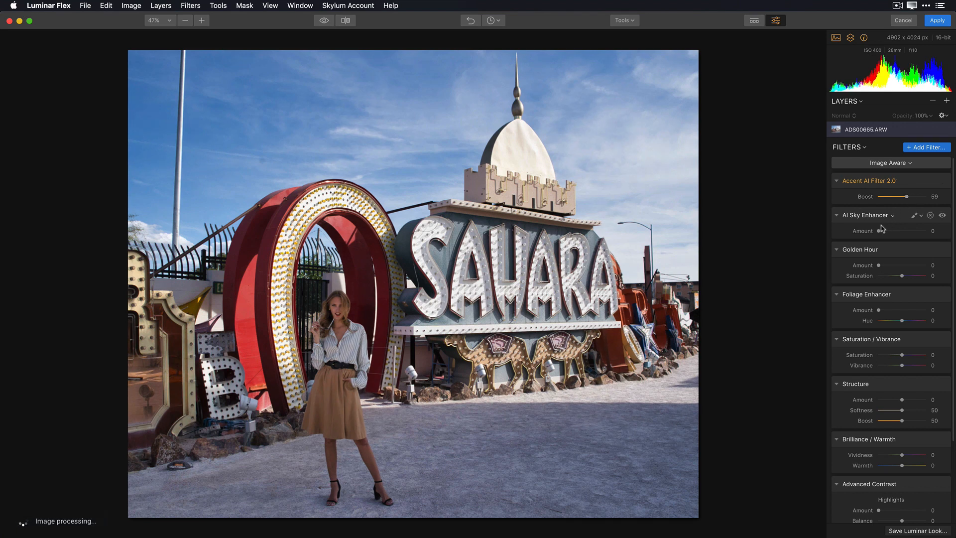
drag(879, 231, 909, 232)
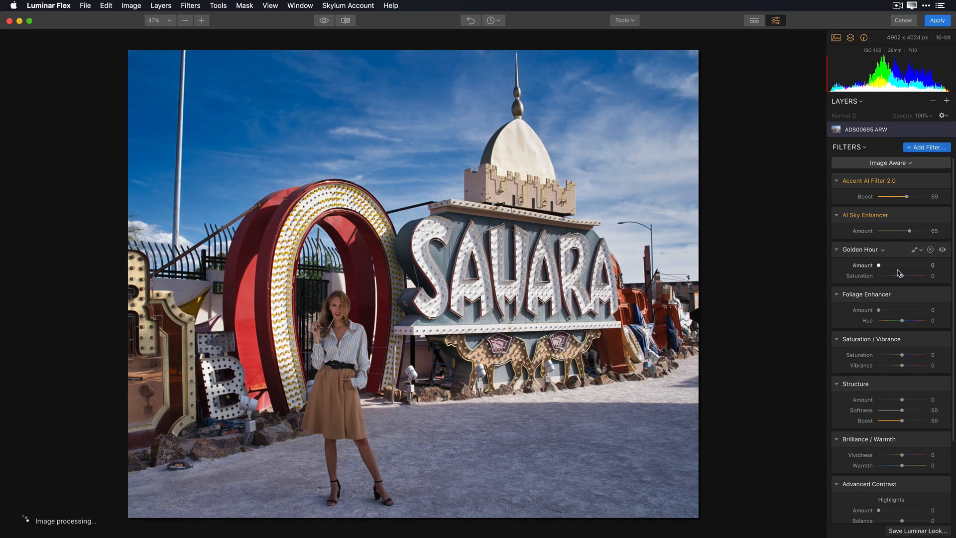
Set Golden Hour amount to 25, Vibrance to 37 and Structure amount to 30, and inspect the sign up close
drag(886, 267, 894, 268)
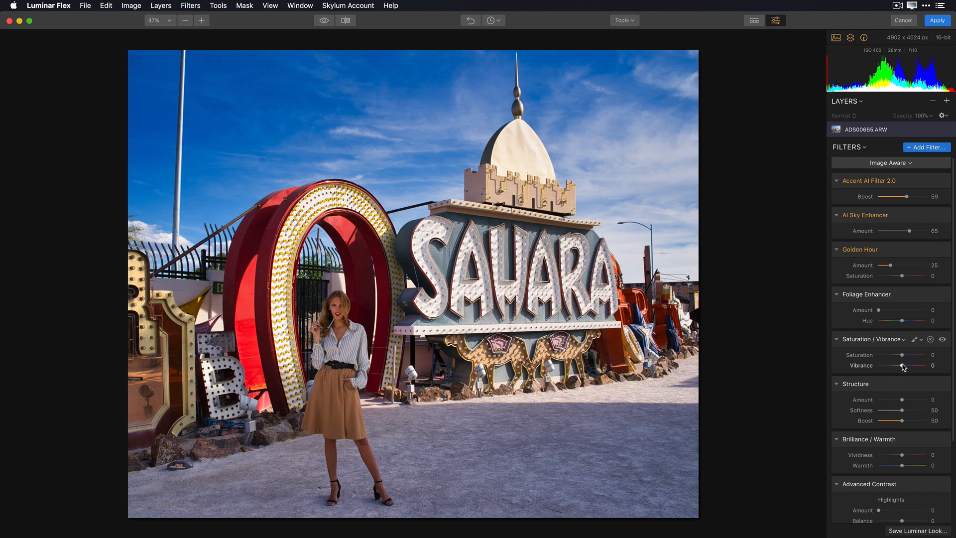
drag(902, 365, 912, 366)
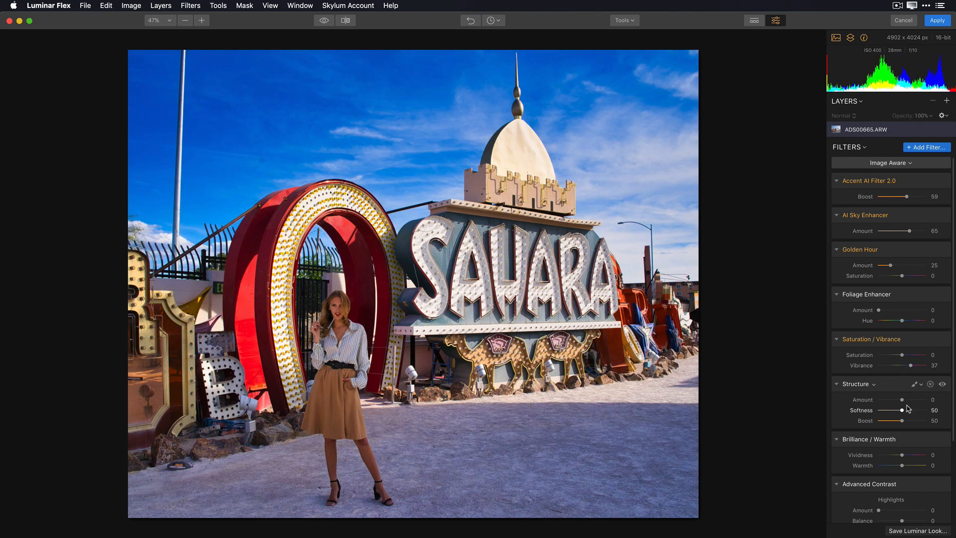
drag(903, 401, 910, 401)
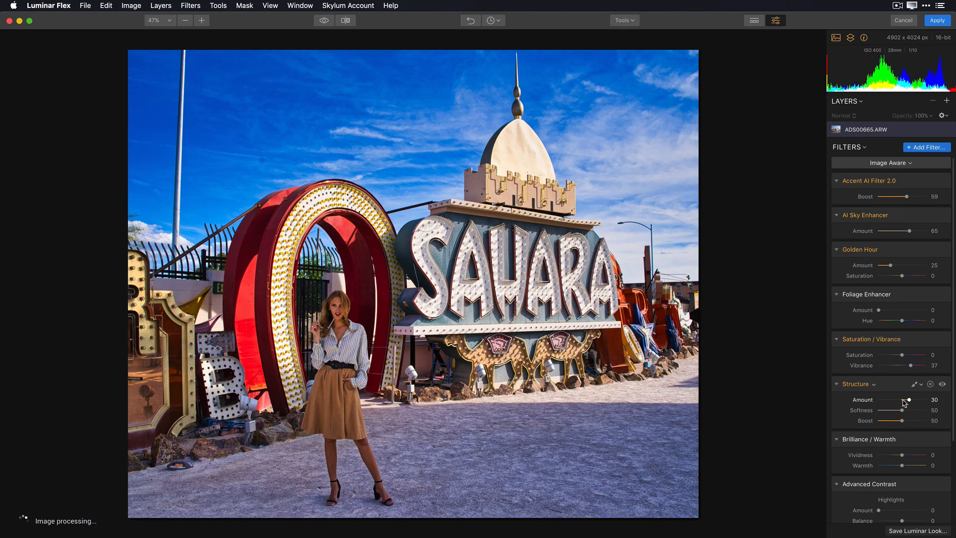
click(549, 306)
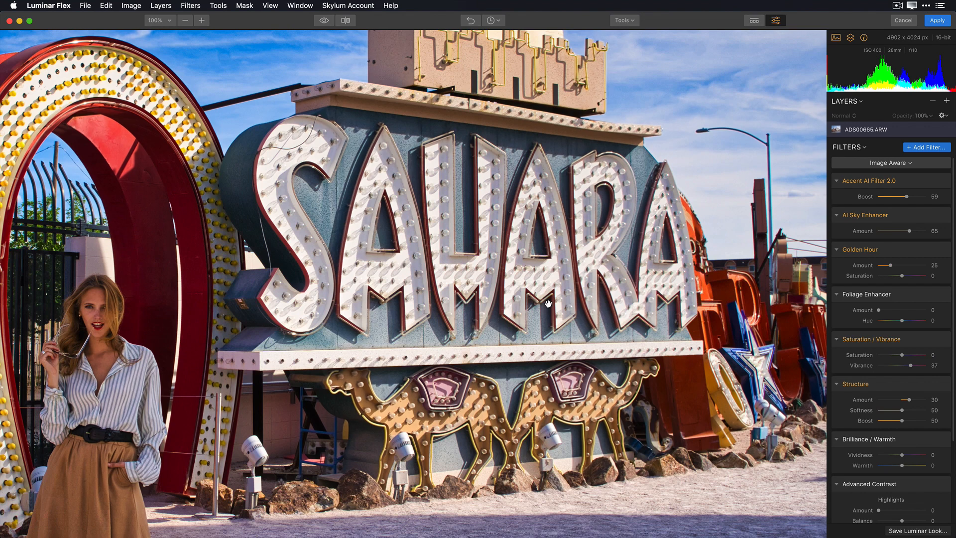
Set the Advanced Contrast highlights amount to 73 while viewing the whole photo
scroll(891, 433, down, 1)
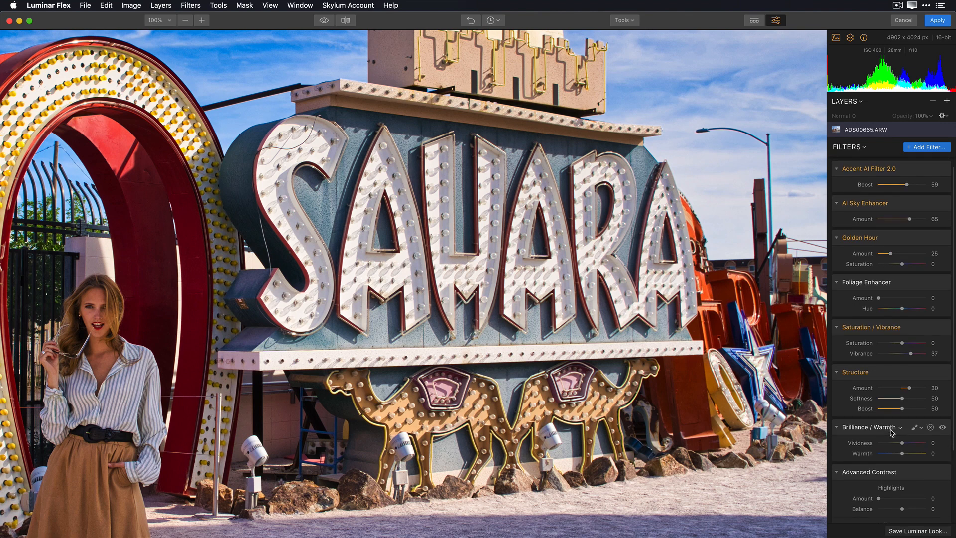
scroll(892, 432, down, 3)
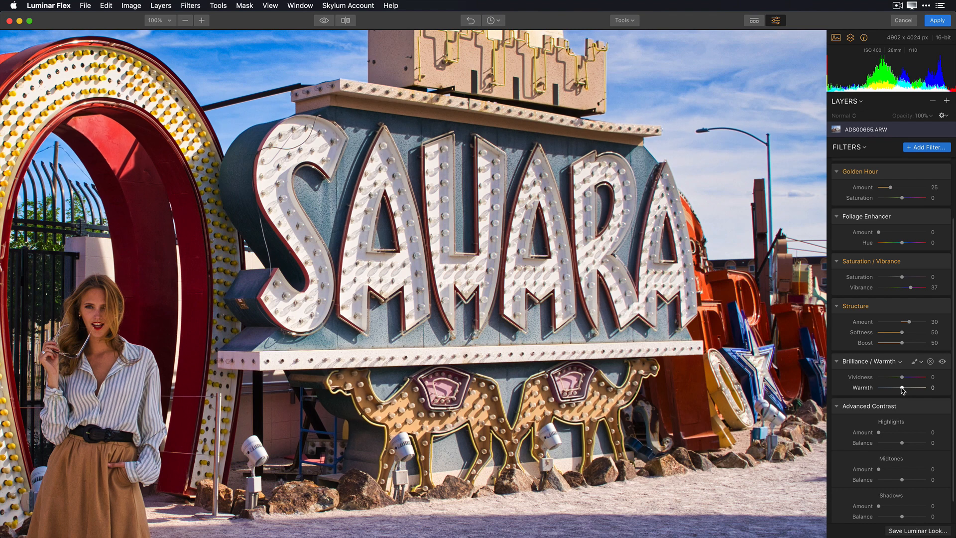
scroll(902, 390, down, 2)
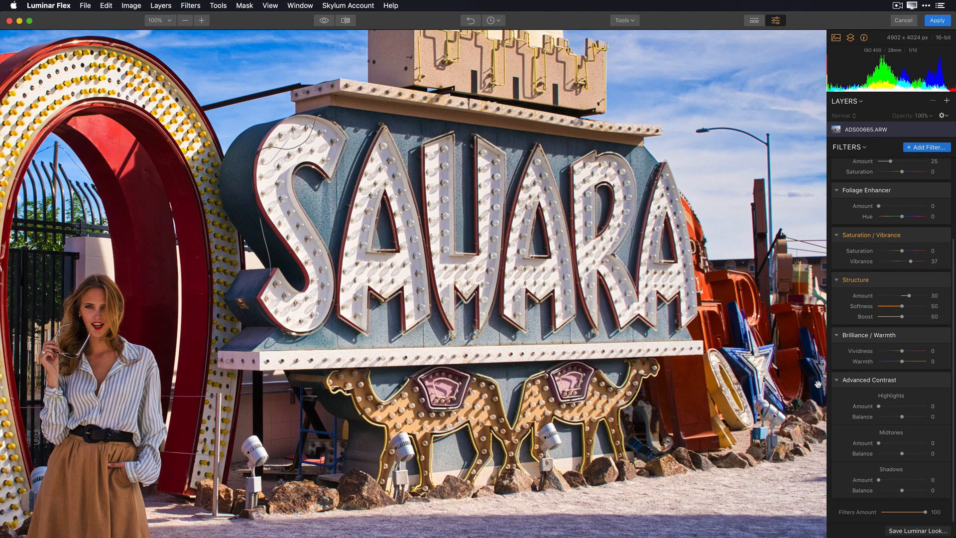
key(super+0)
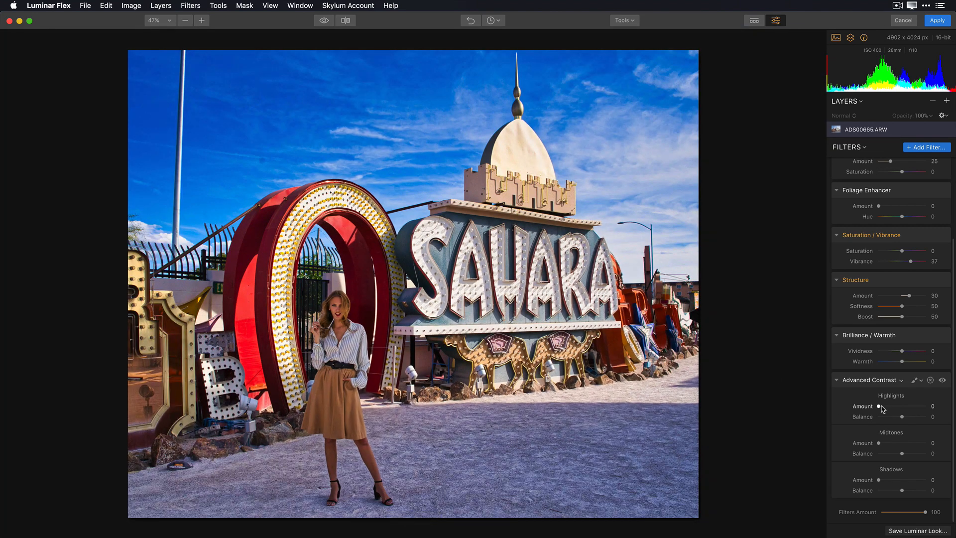
drag(880, 408, 949, 410)
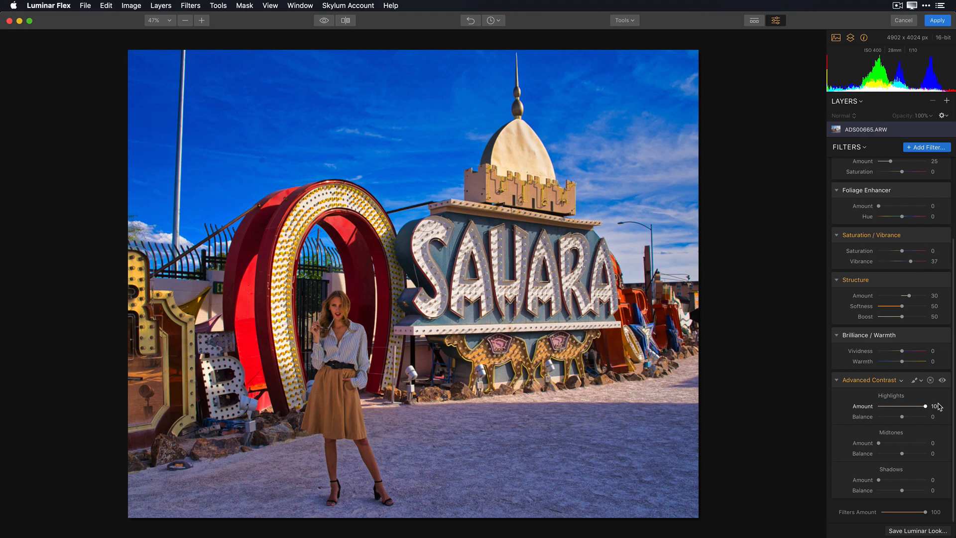
drag(938, 405, 919, 411)
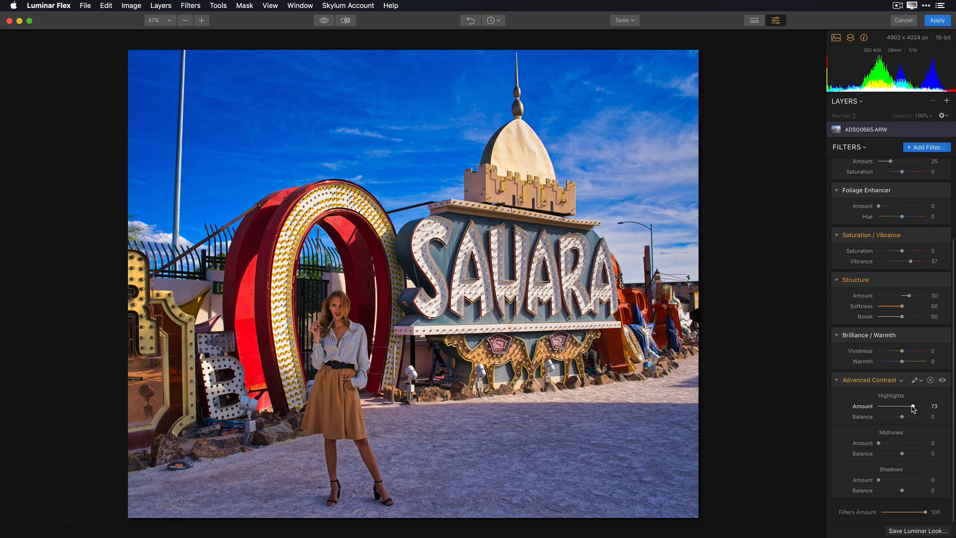
Raise the Accent AI Filter boost to 92 and reduce Vibrance to 16
scroll(905, 275, up, 1)
scroll(905, 275, up, 5)
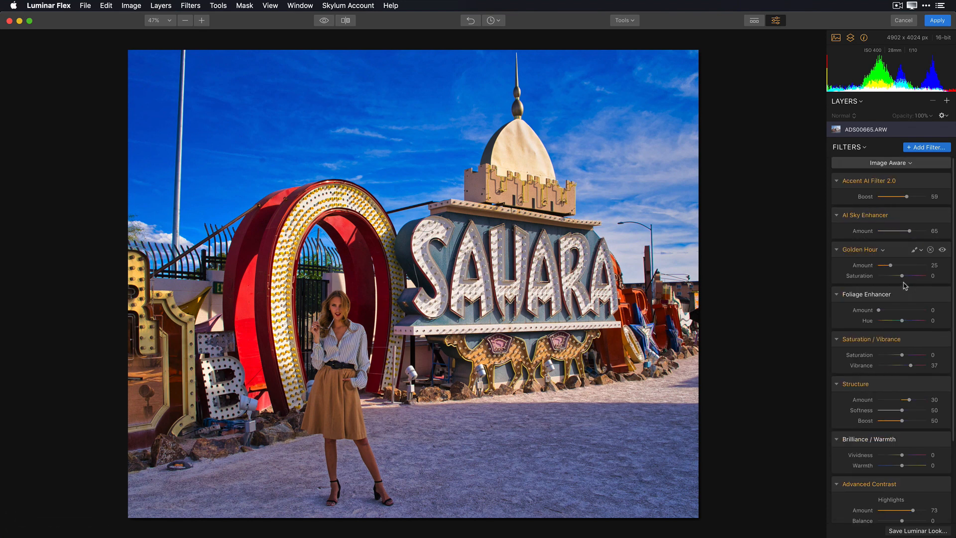
drag(907, 198, 926, 206)
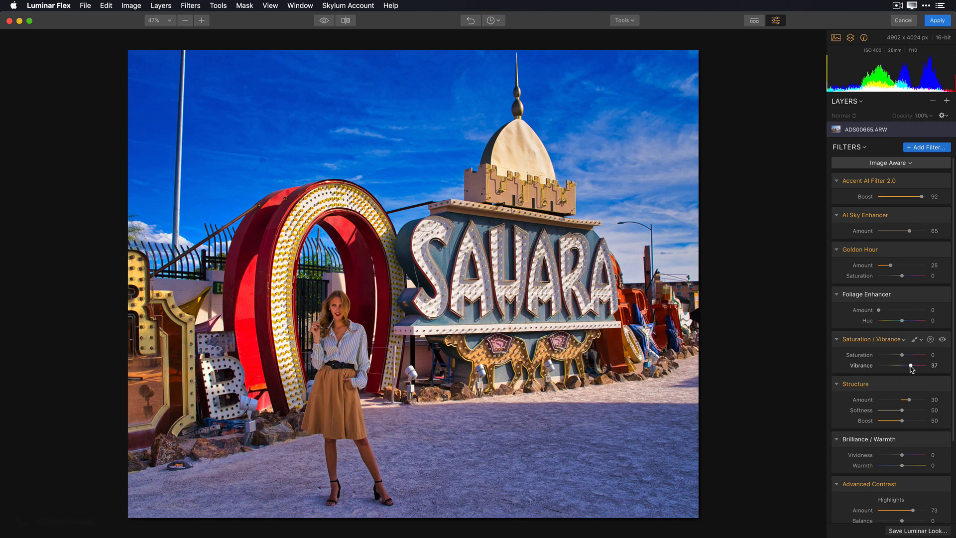
drag(911, 366, 906, 368)
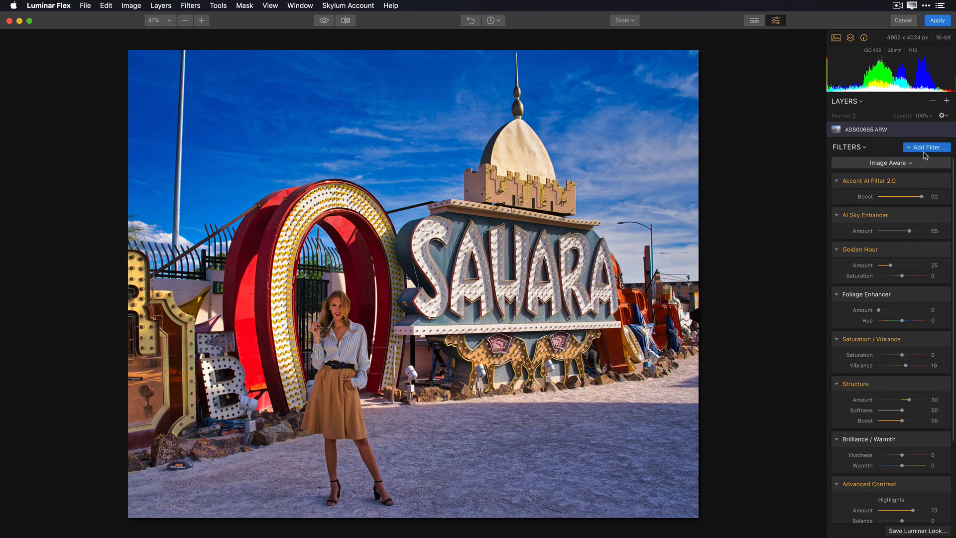
Add a Tone filter with Smart Tone 41, Exposure 0.68 and Shadows 18, and compare the result with the original photo
click(923, 151)
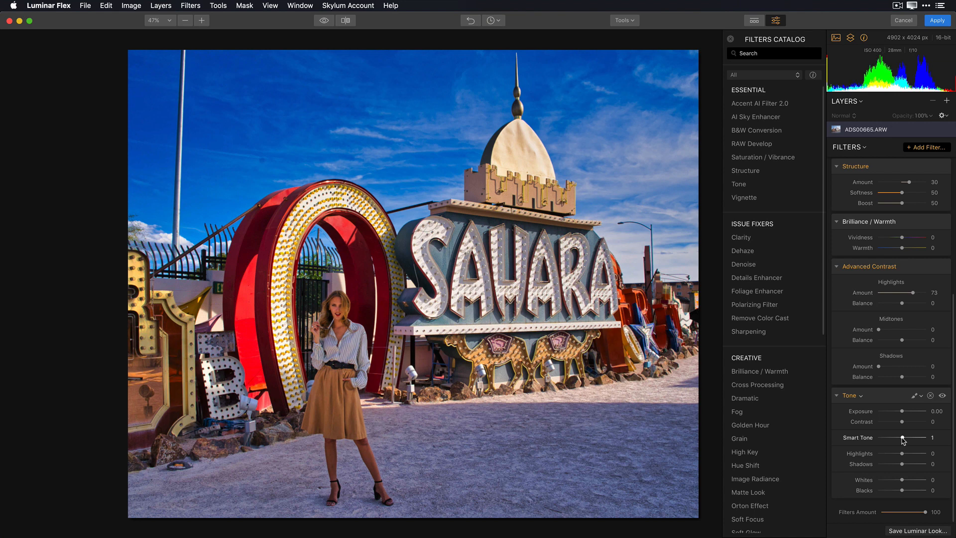
drag(902, 437, 906, 411)
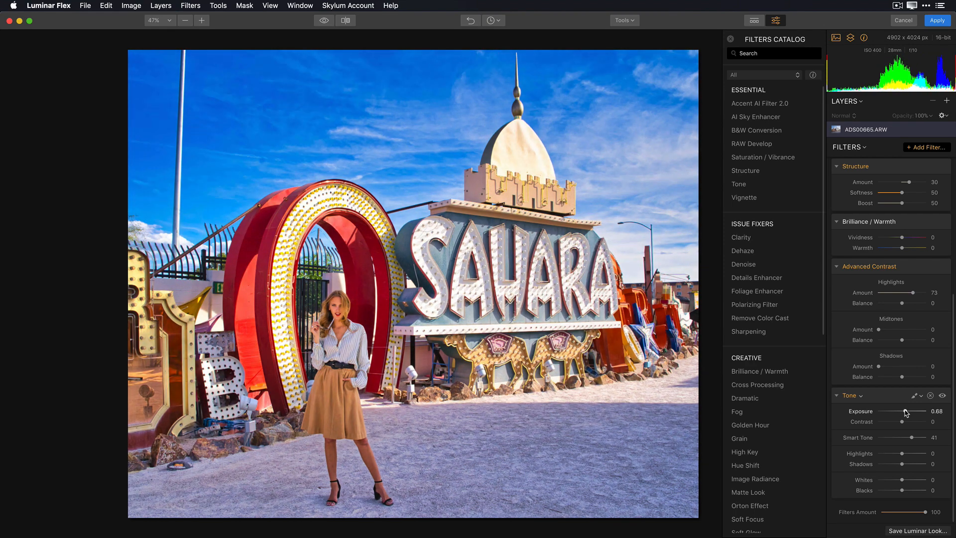
drag(903, 467, 907, 466)
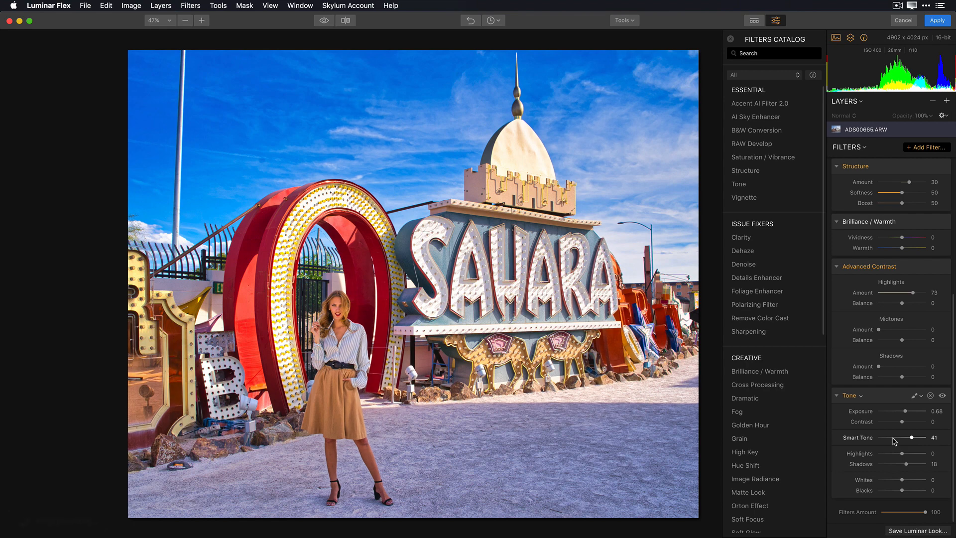
click(324, 21)
click(327, 23)
Switch to the Intensify workspace and set the Accent AI Filter boost to 67 and Structure amount to 45
scroll(861, 214, up, 10)
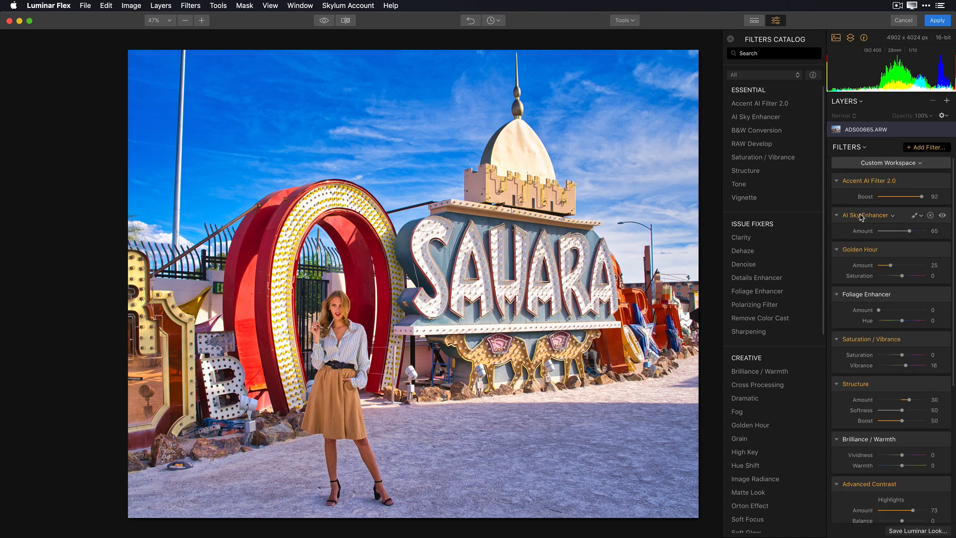
click(921, 165)
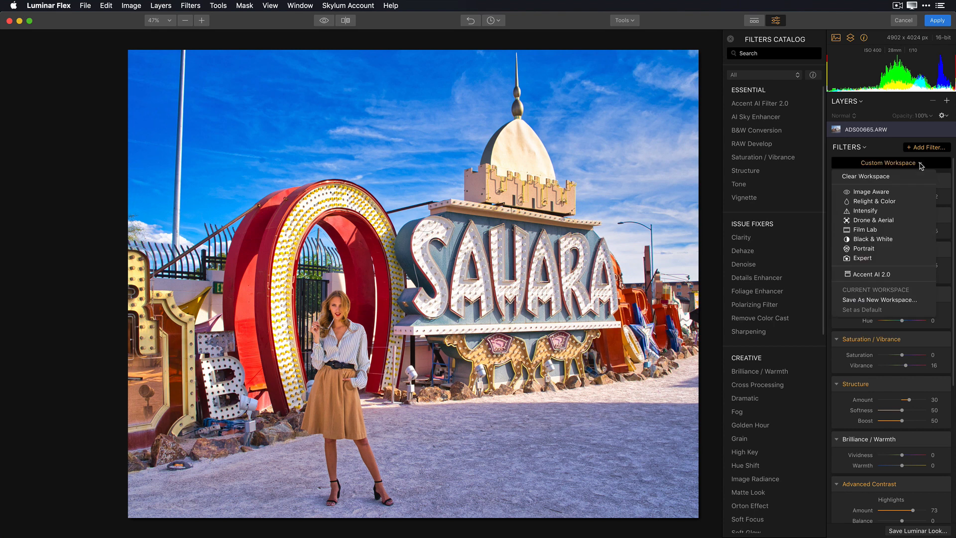
click(915, 210)
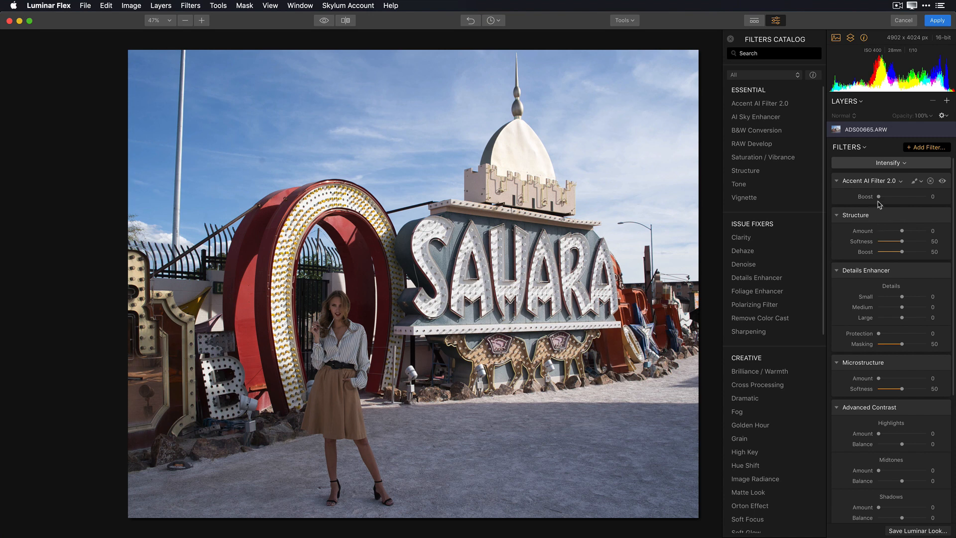
drag(880, 199, 910, 197)
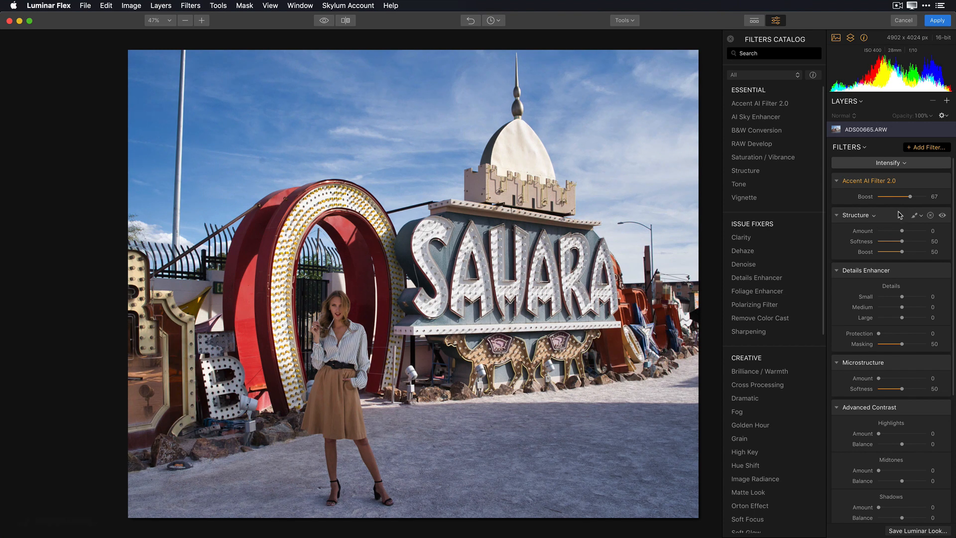
drag(902, 231, 914, 231)
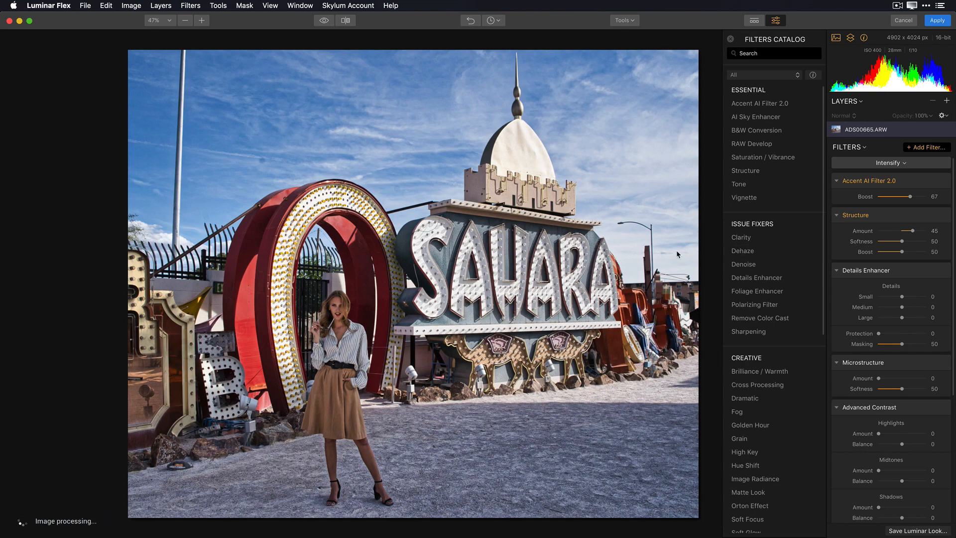
Adjust the Details Enhancer at 100% view, setting small details to 28, medium to 29 and large to -56
click(591, 264)
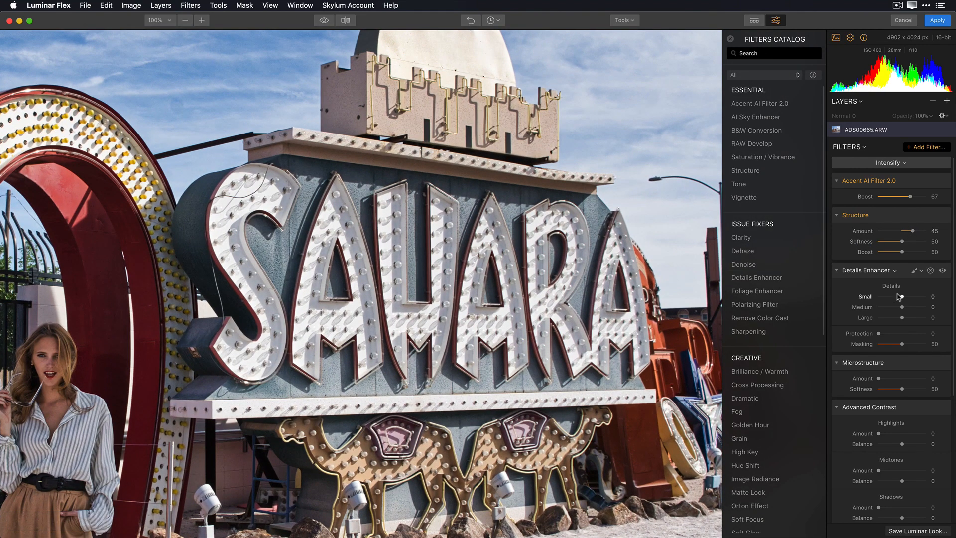
drag(902, 297, 909, 308)
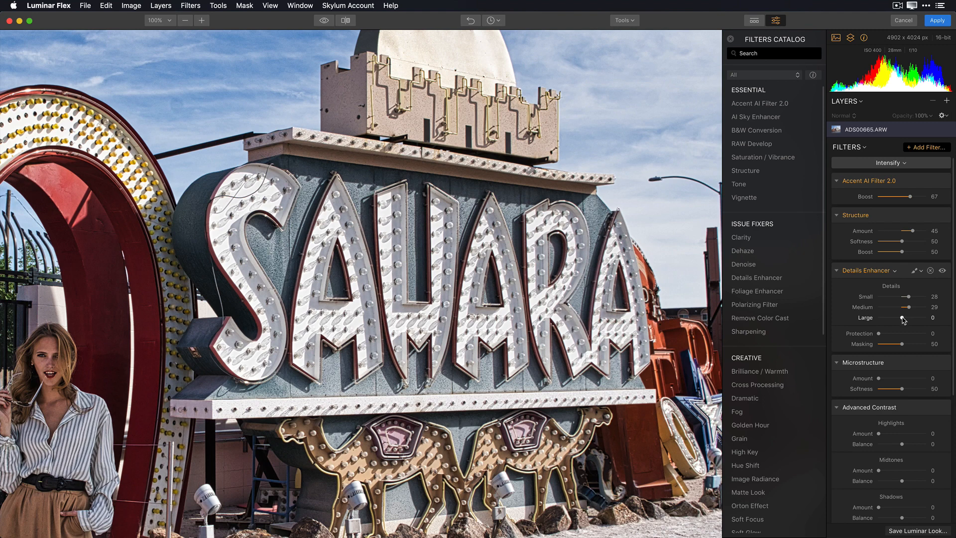
drag(902, 318, 888, 318)
Set the Microstructure amount to 11 and the Advanced Contrast highlights amount to 39
scroll(892, 328, down, 3)
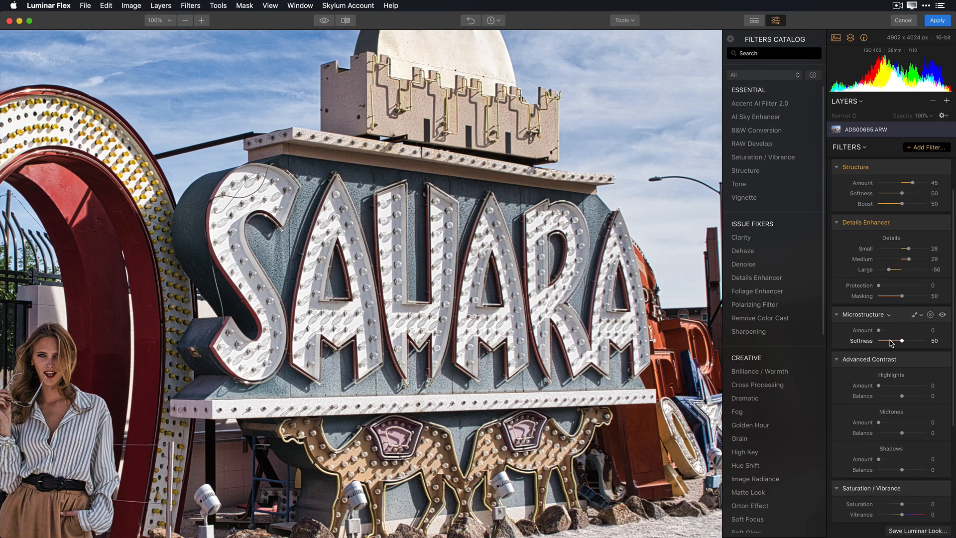
drag(880, 331, 885, 331)
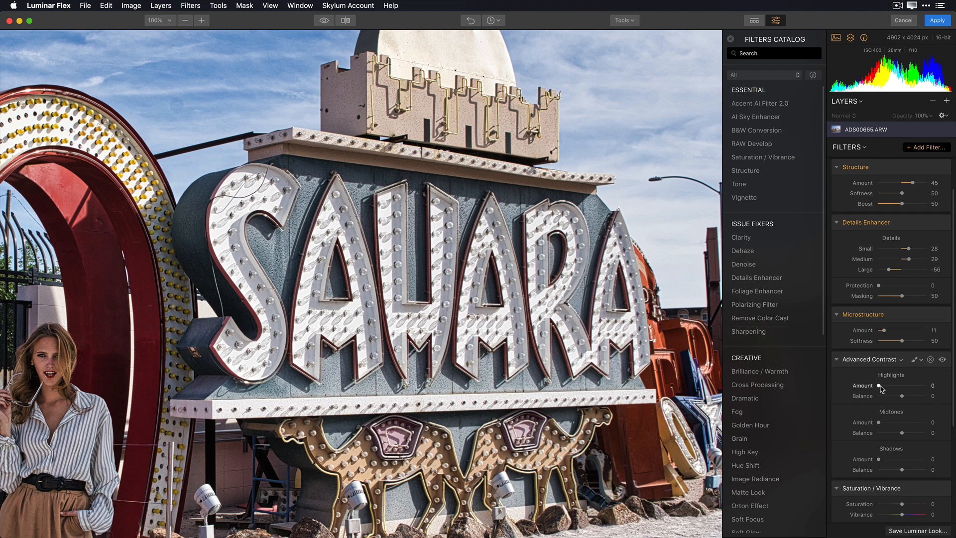
key(super+0)
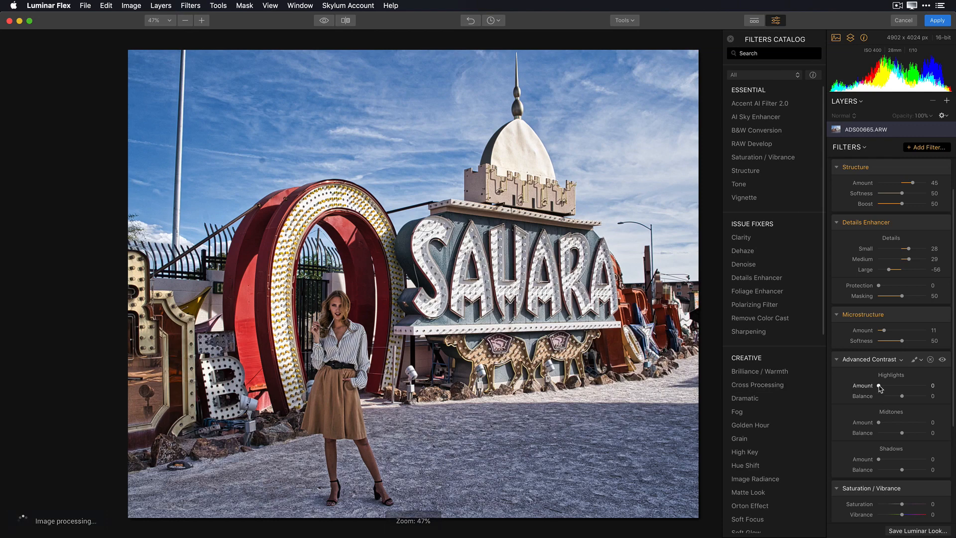
drag(879, 386, 926, 381)
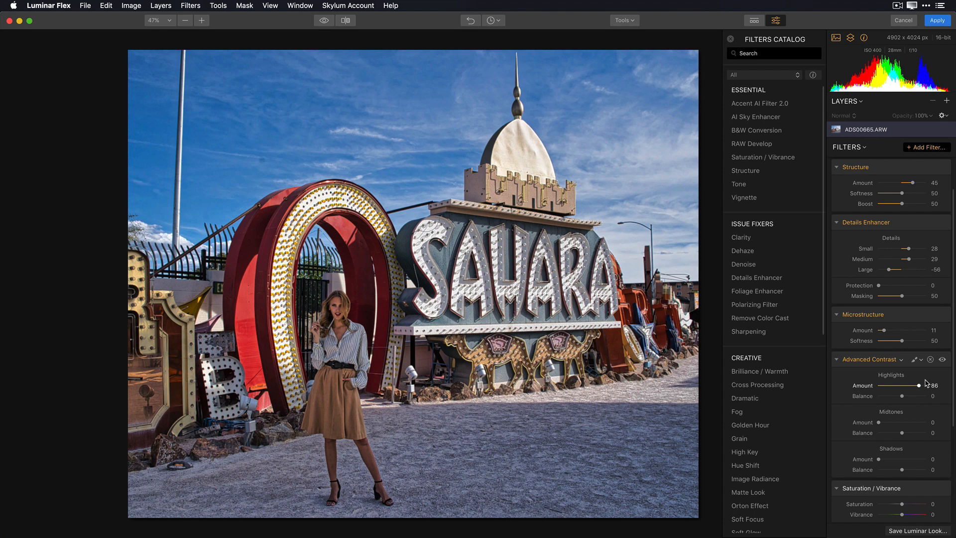
drag(926, 384, 902, 386)
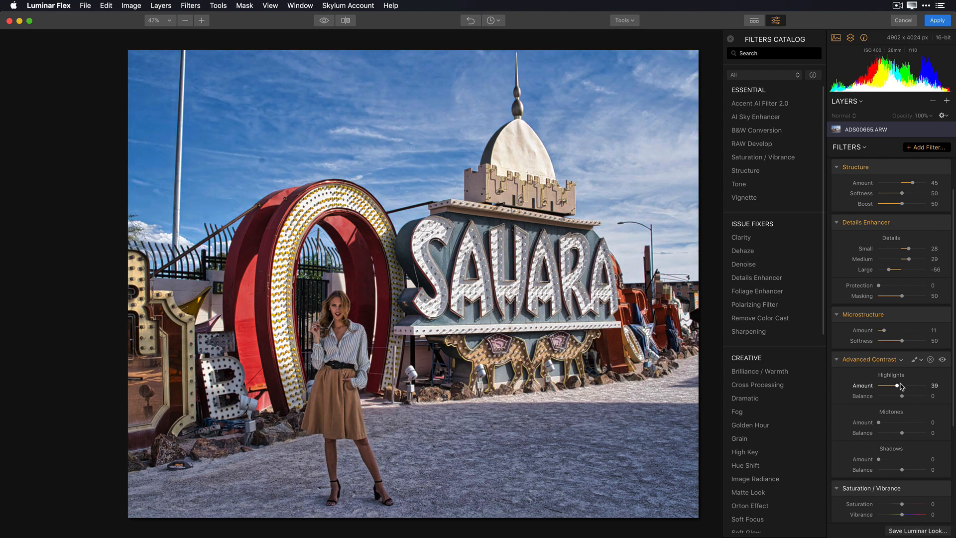
Apply a post-crop vignette centered on the woman with amount -47, feather 32 and inner light 27, and compare with the original photo
scroll(917, 358, down, 3)
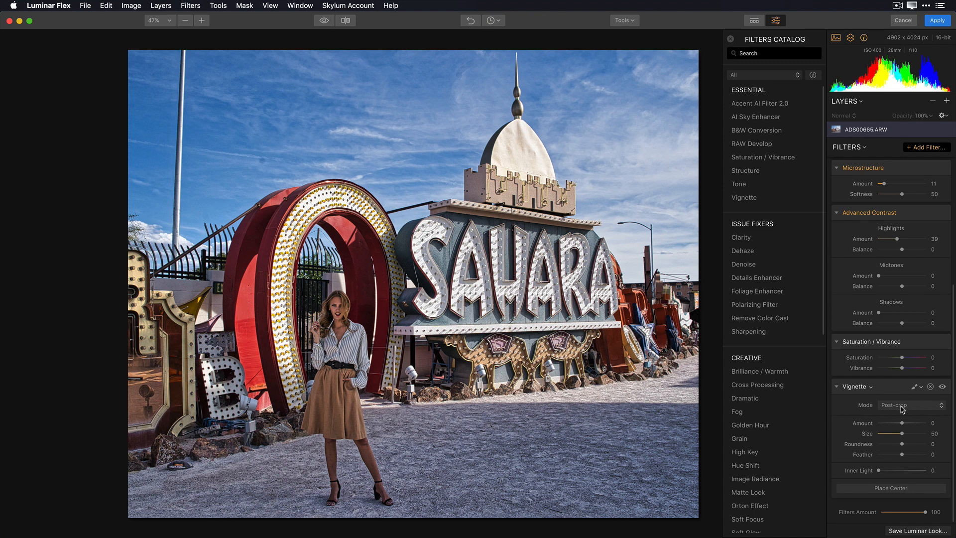
drag(902, 424, 911, 456)
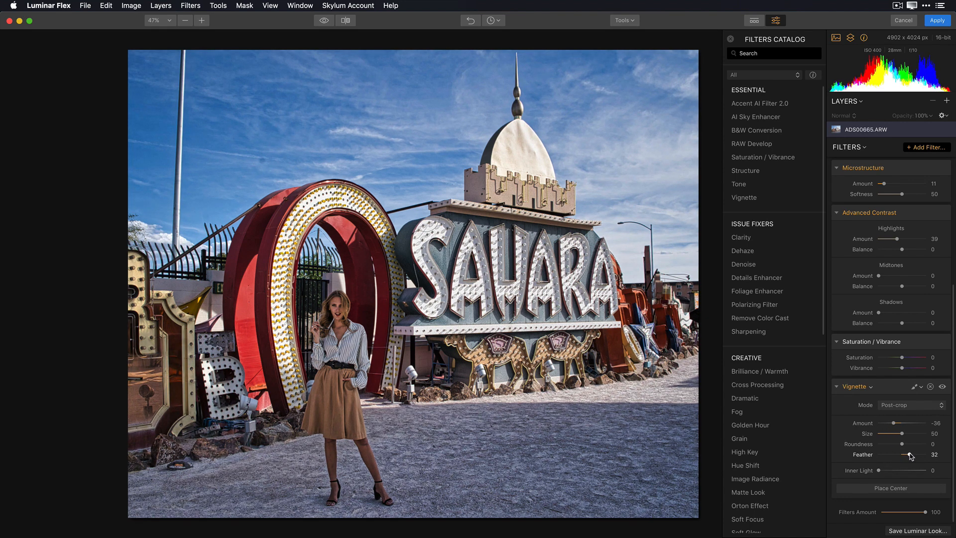
click(899, 489)
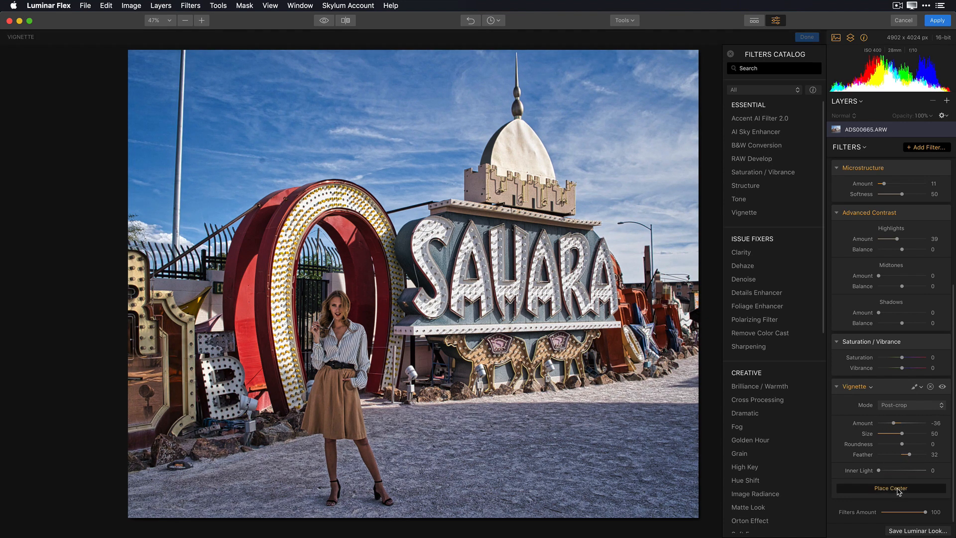
click(340, 344)
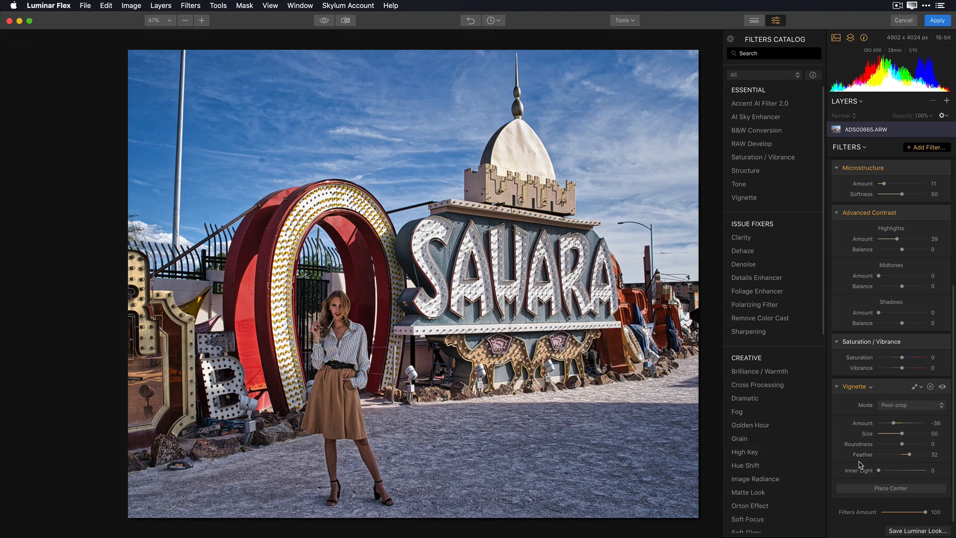
drag(879, 472, 893, 470)
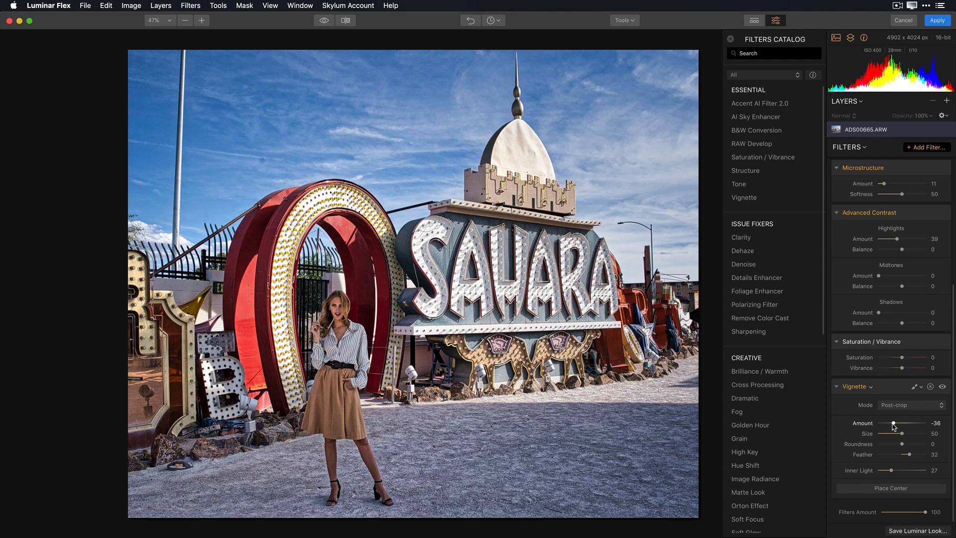
drag(895, 424, 890, 424)
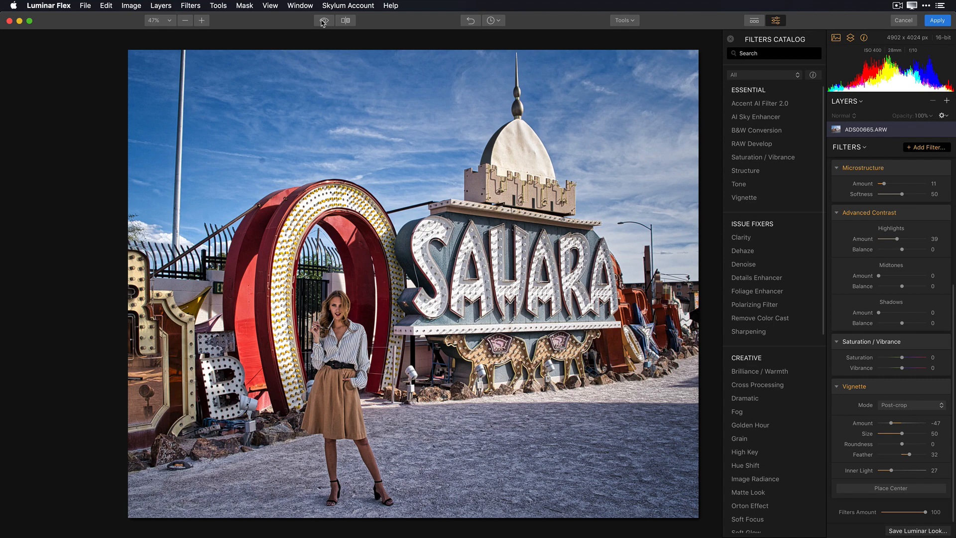
drag(324, 22, 324, 22)
Switch from Intensify to the Portrait workspace and set it as the default workspace
scroll(879, 179, up, 5)
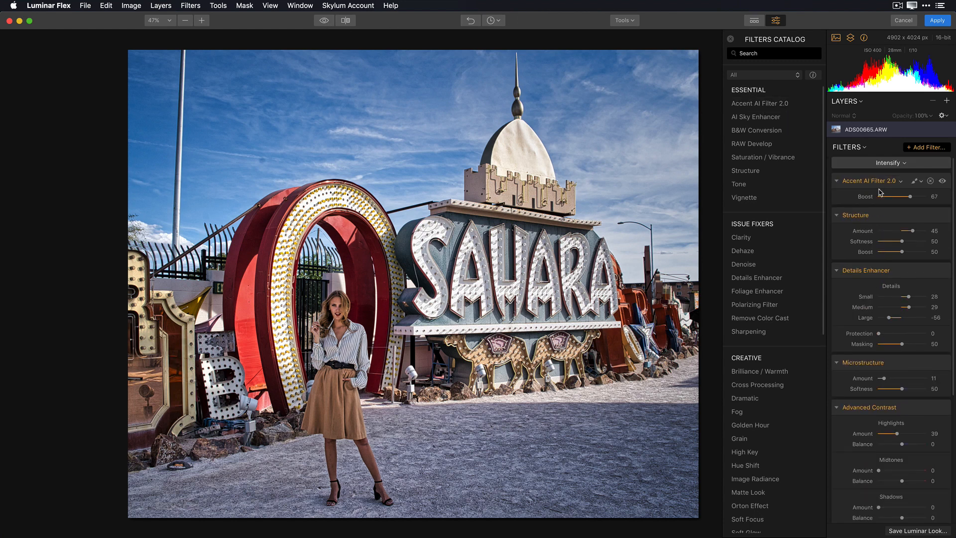
click(905, 166)
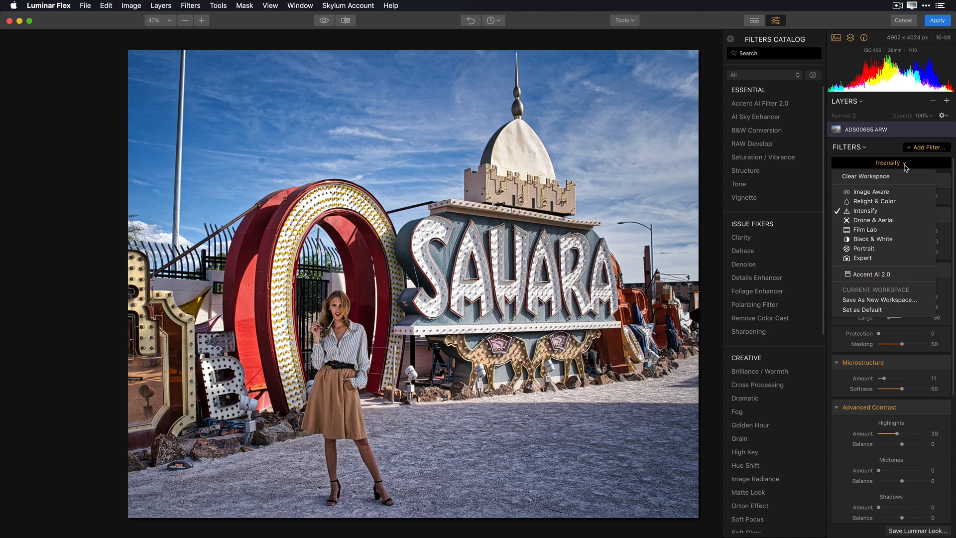
click(888, 251)
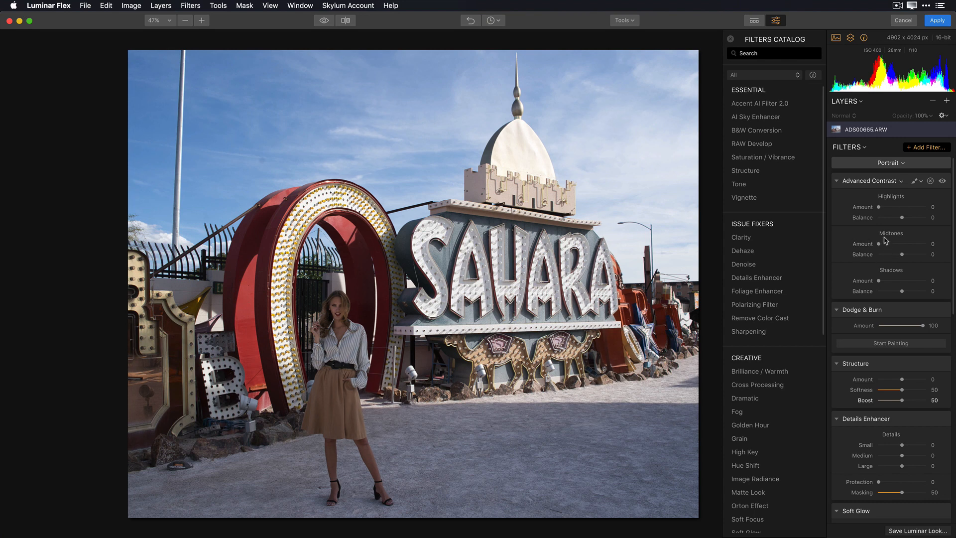
click(902, 164)
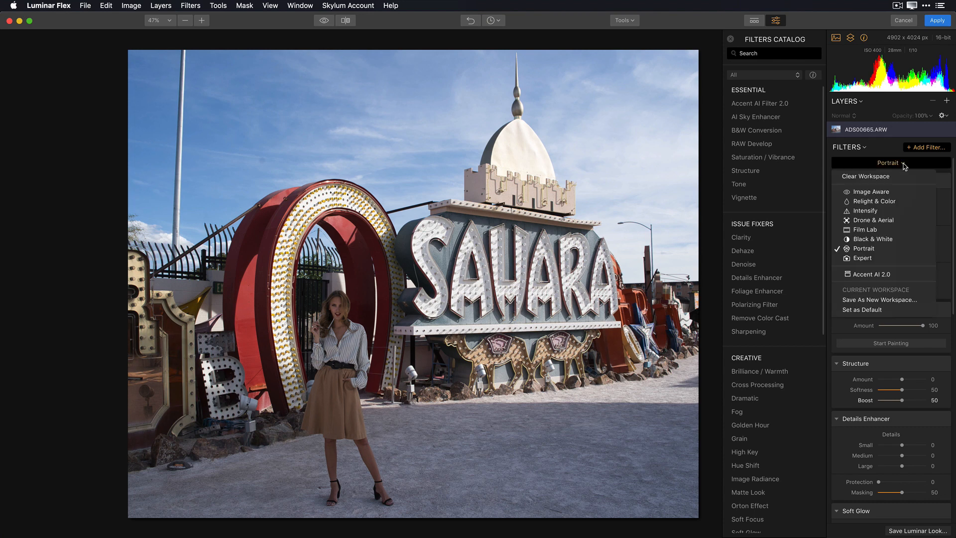
click(903, 309)
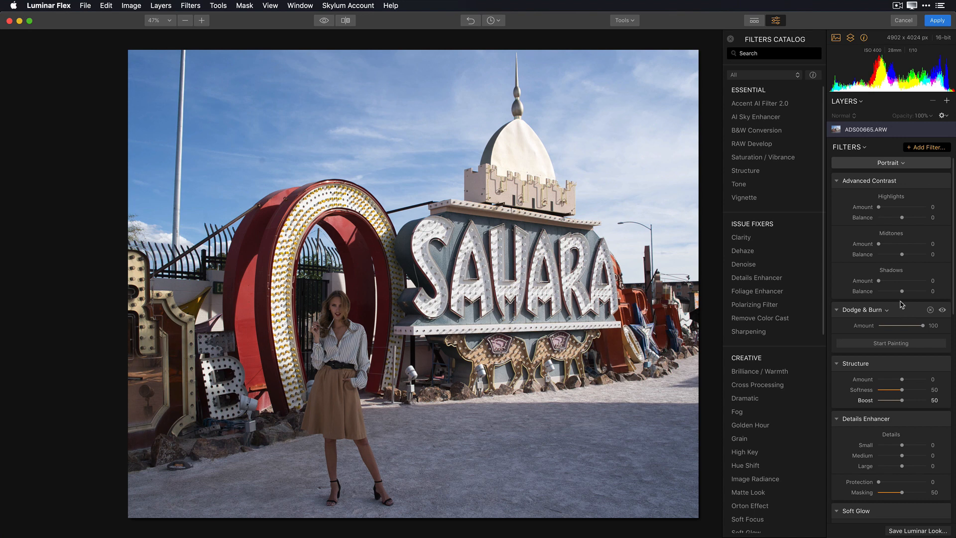
Clear the workspace and add the Accent AI Filter 2.0, AI Sky Enhancer, Structure, Saturation / Vibrance and Vignette filters
click(901, 164)
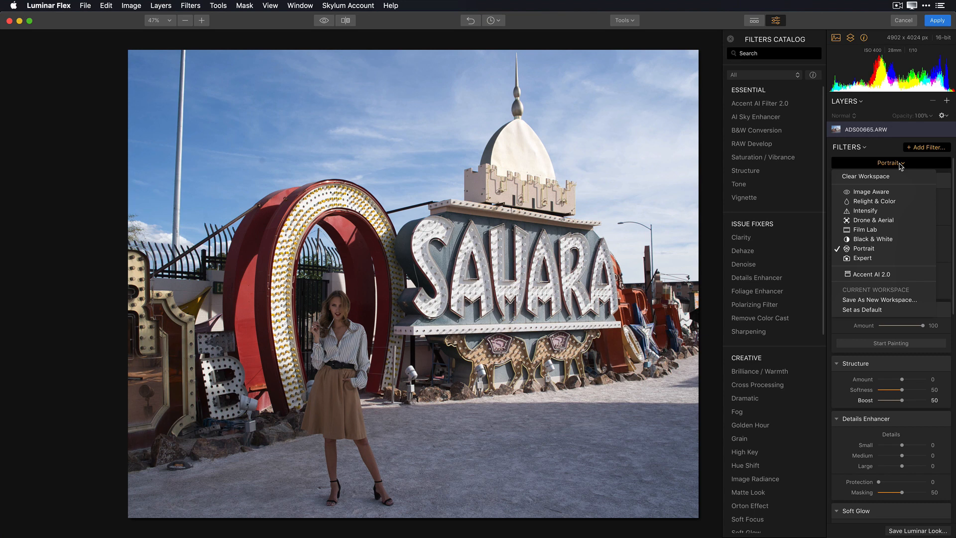
click(877, 177)
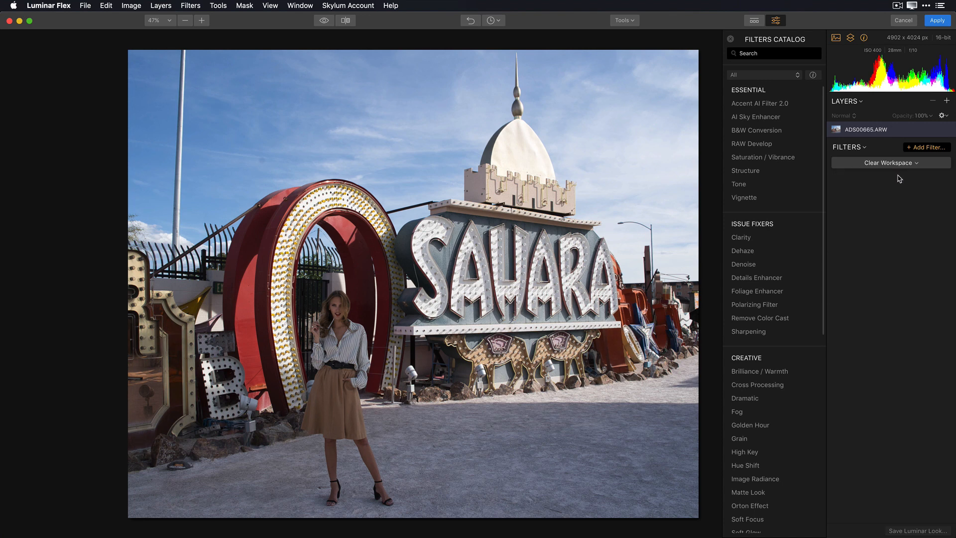
click(775, 105)
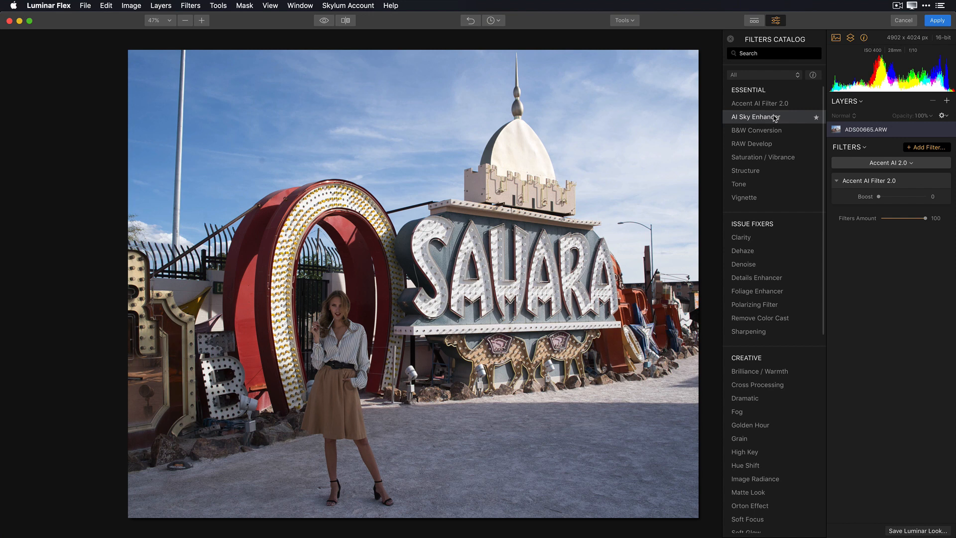
click(776, 118)
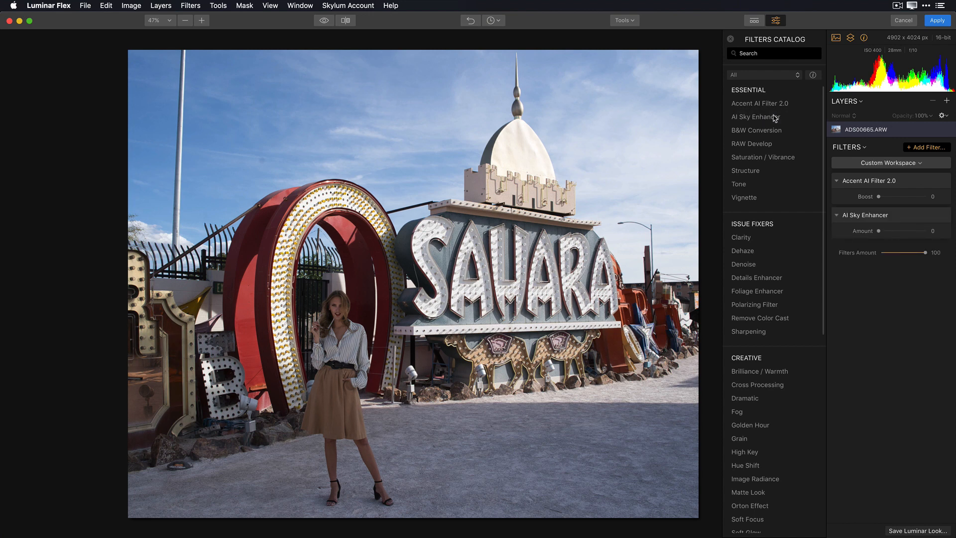
click(770, 170)
click(772, 159)
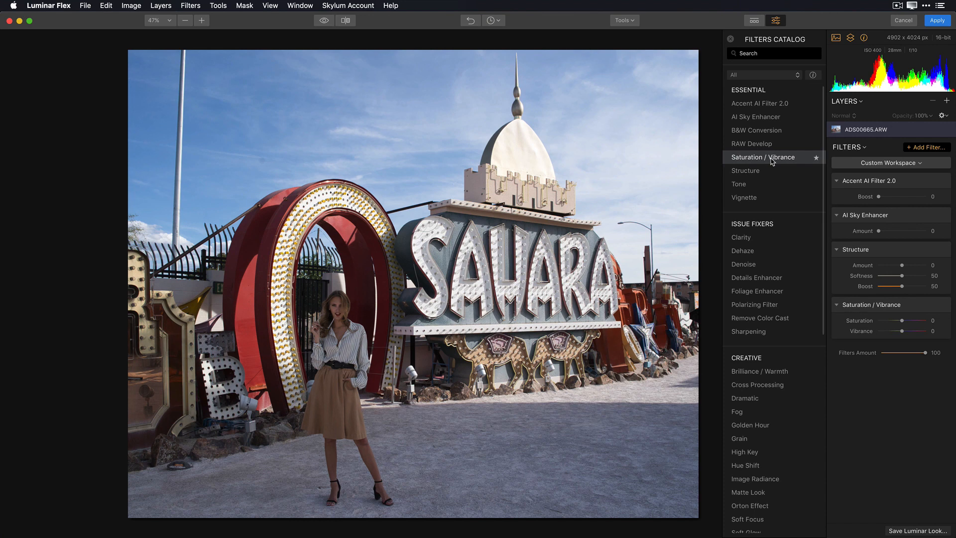
click(762, 198)
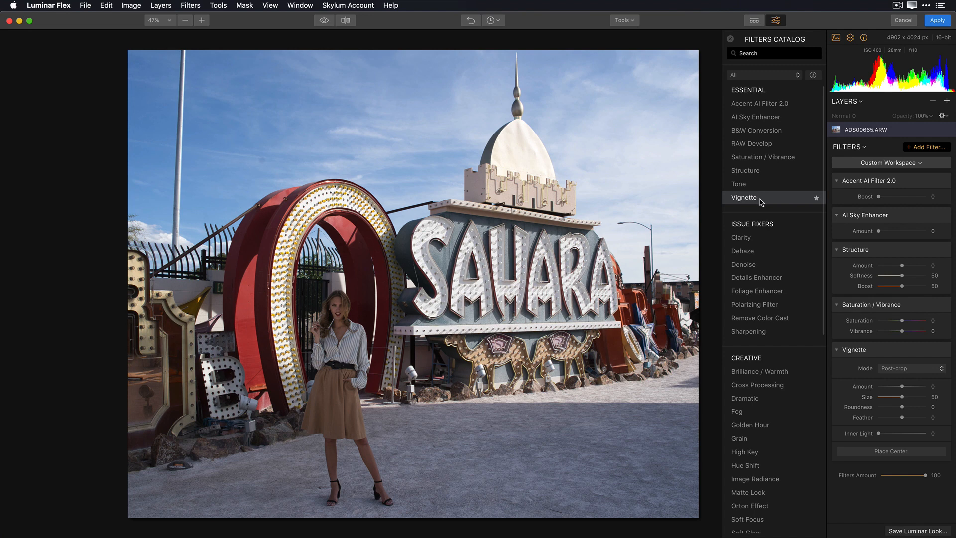
Add the Remove Color Cast and Golden Hour filters, and move the Vignette filter below them to the end of the stack
click(791, 317)
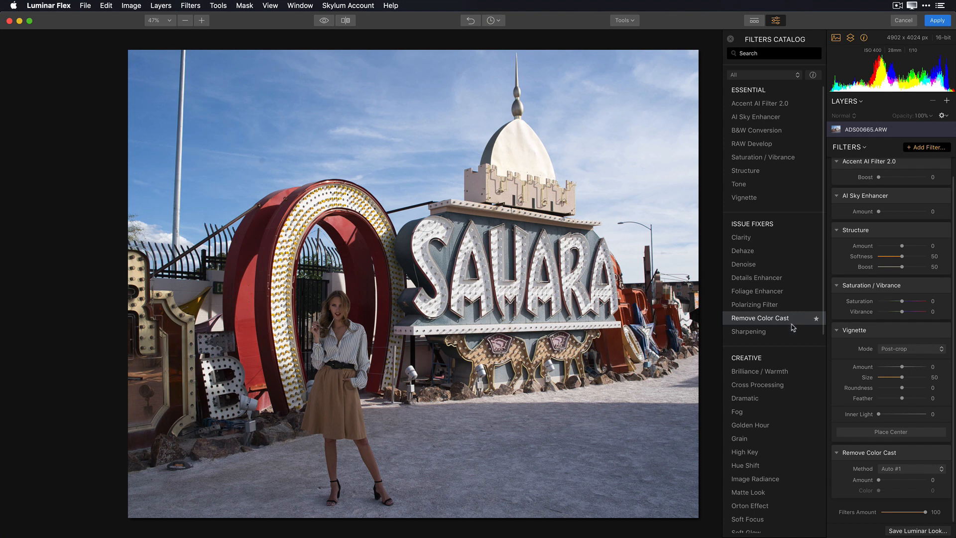
click(786, 431)
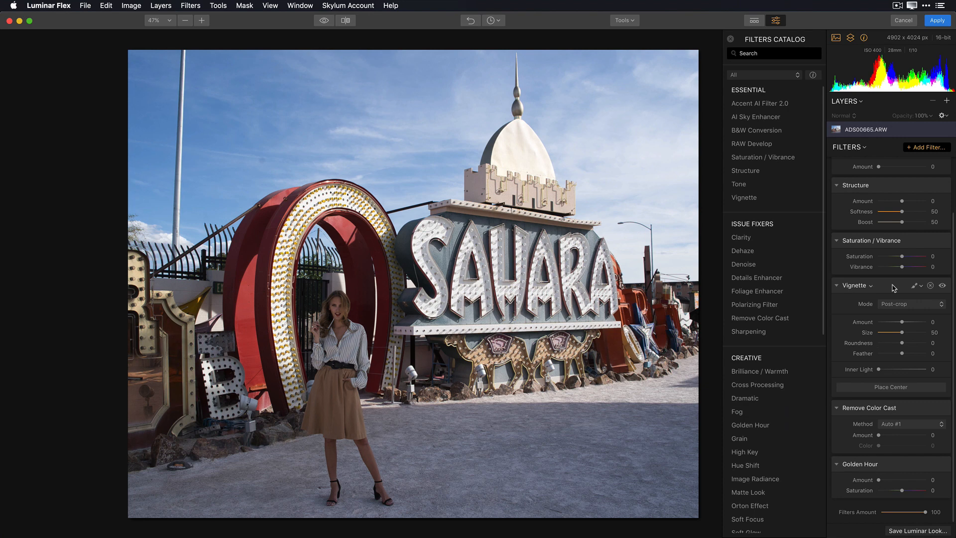
drag(894, 288, 894, 432)
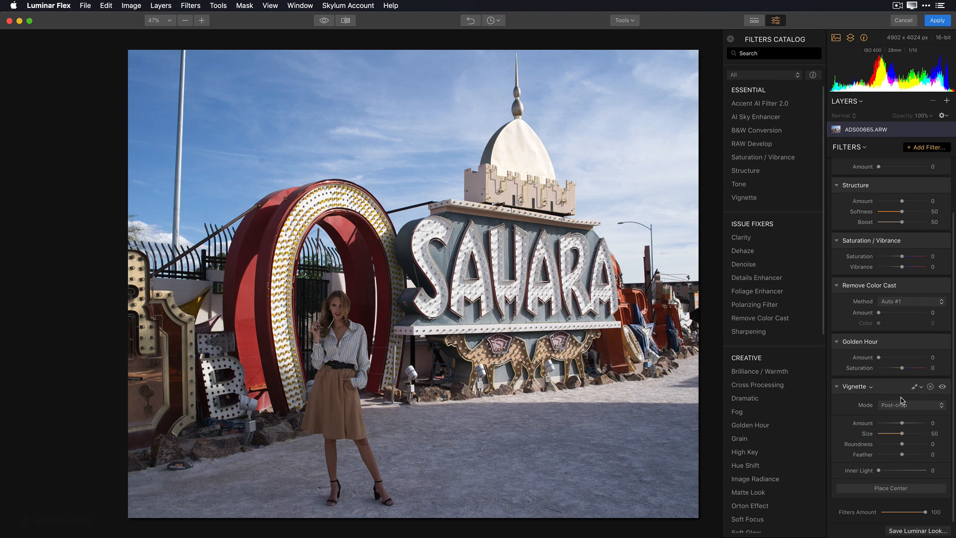
Save the filter set as a new workspace named with the owner's first name and "Default", and make it the default workspace
scroll(899, 344, up, 3)
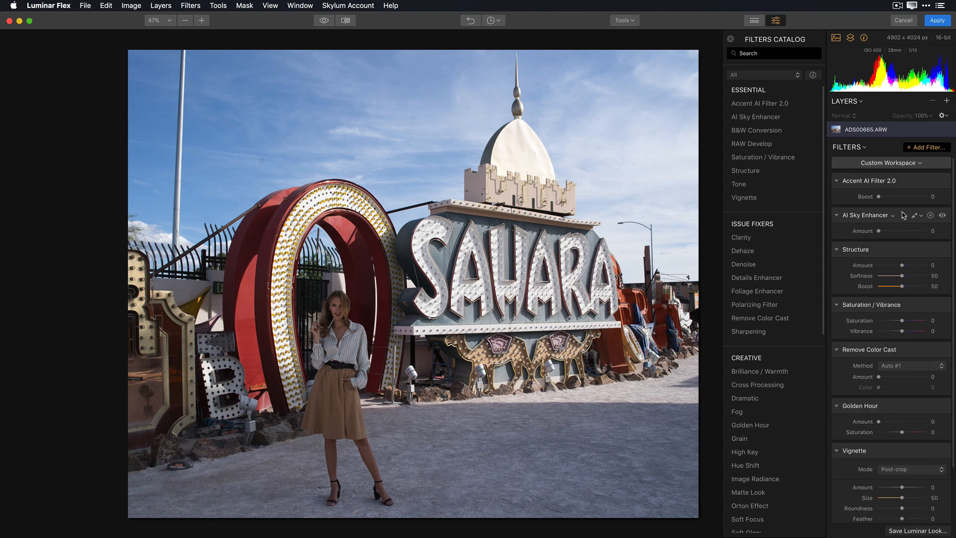
click(920, 165)
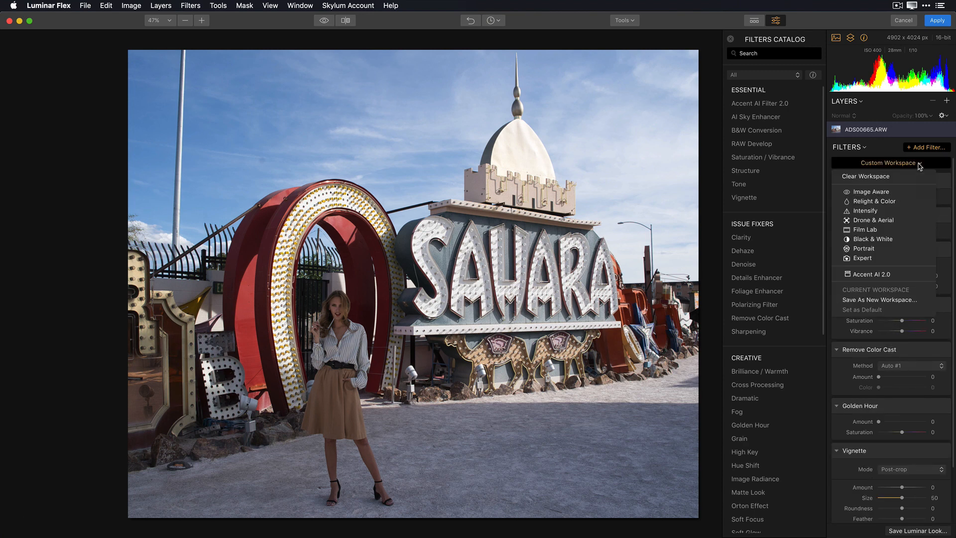
click(899, 300)
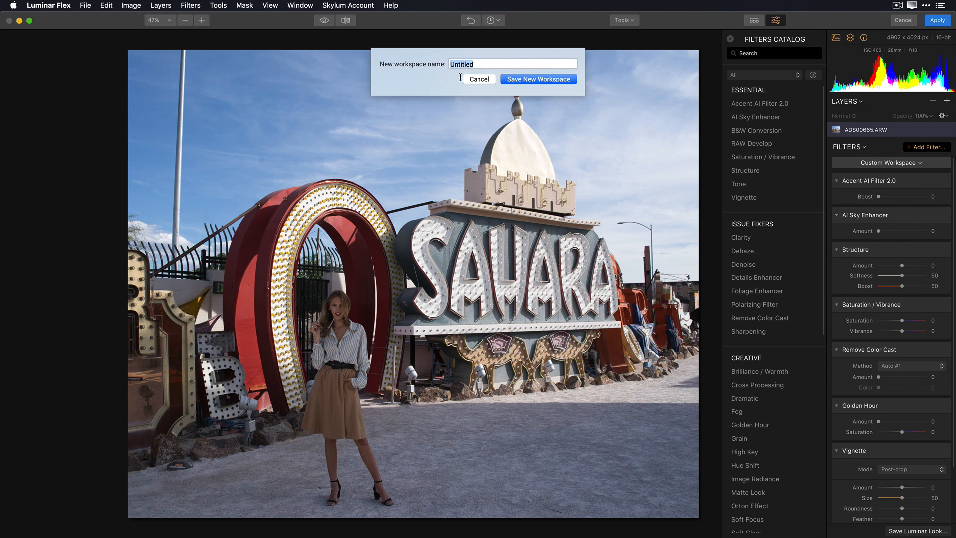
text(Abba's Default)
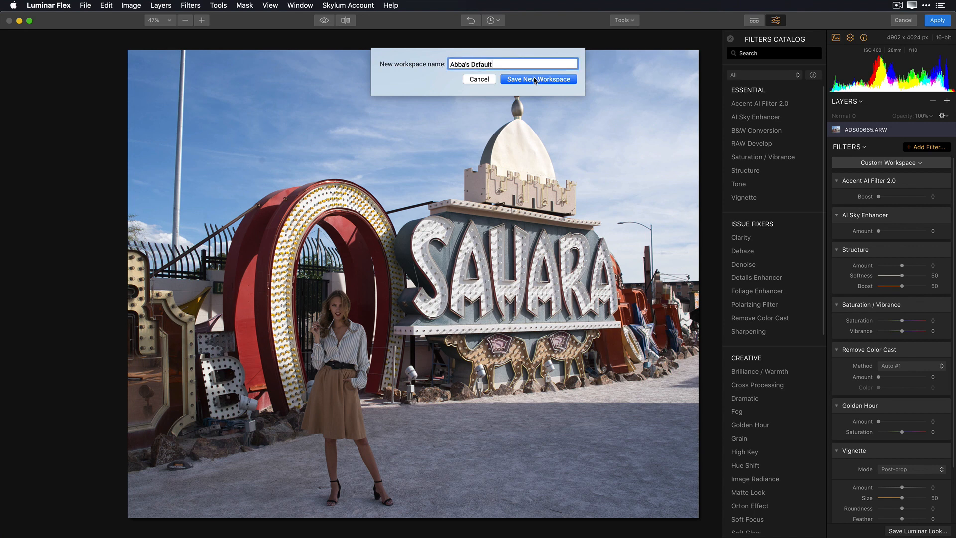
click(536, 80)
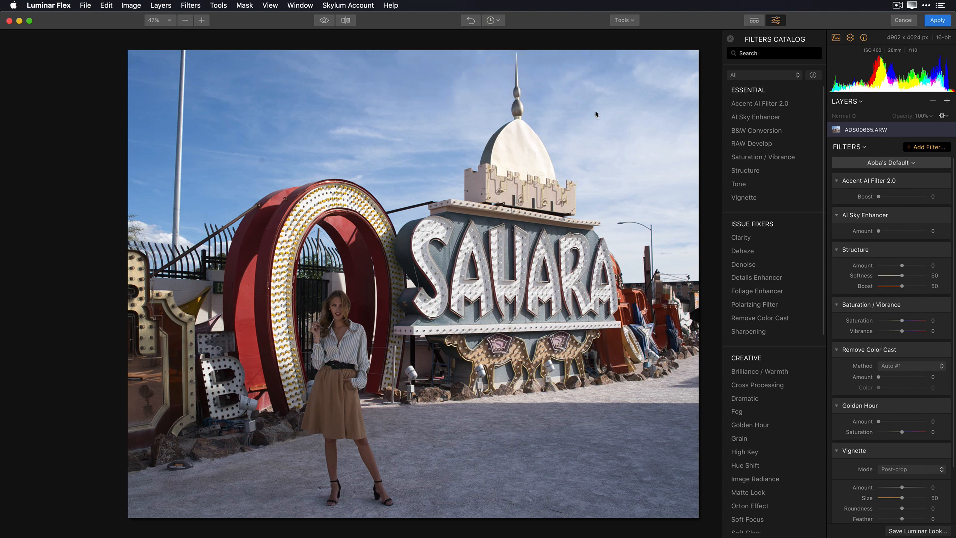
click(911, 165)
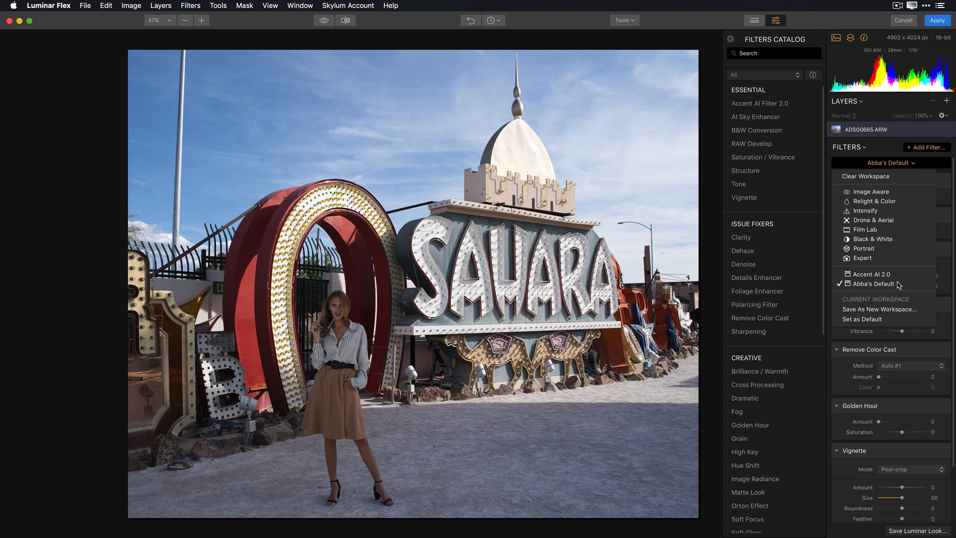
click(881, 322)
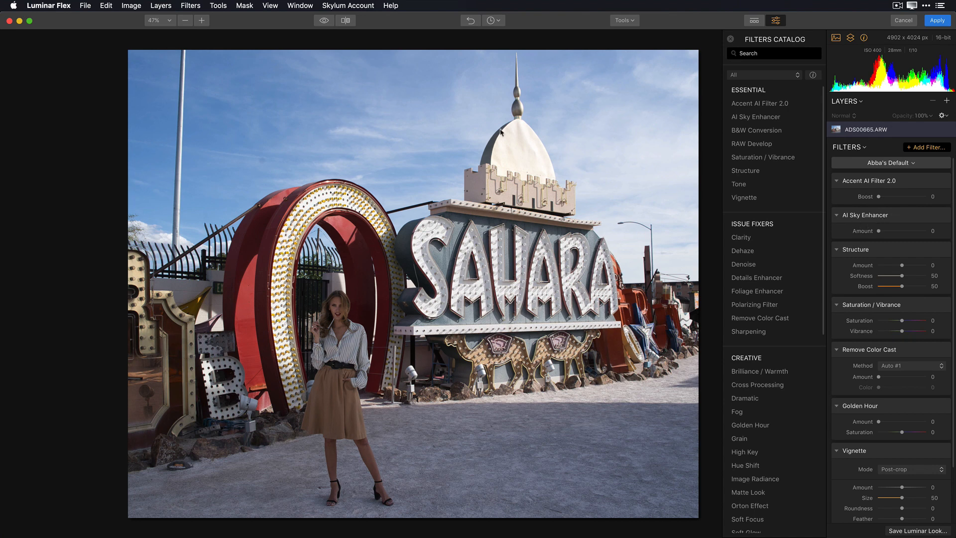
Show the workspaces folder, and download the free Fashion Portrait Workspaces from the Luminar Marketplace in Chrome
click(89, 7)
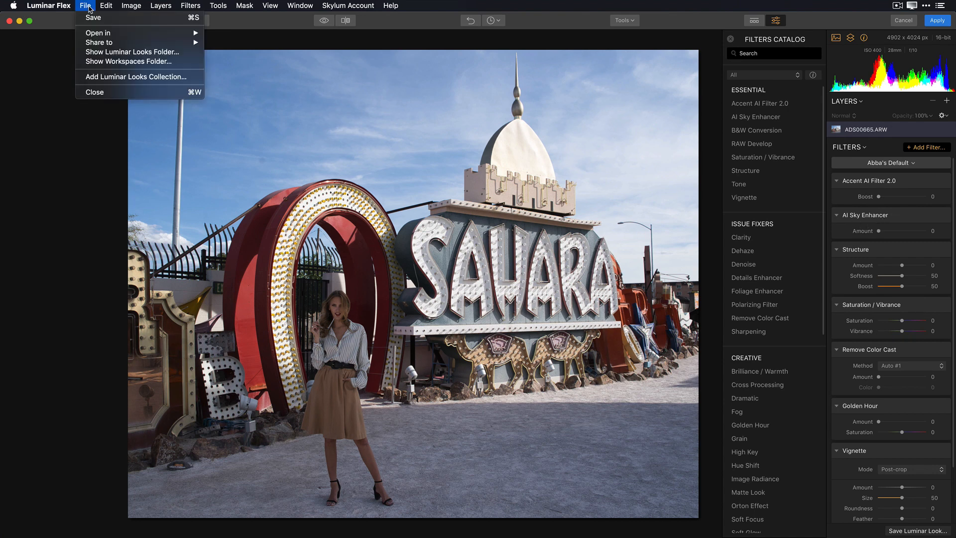
click(102, 62)
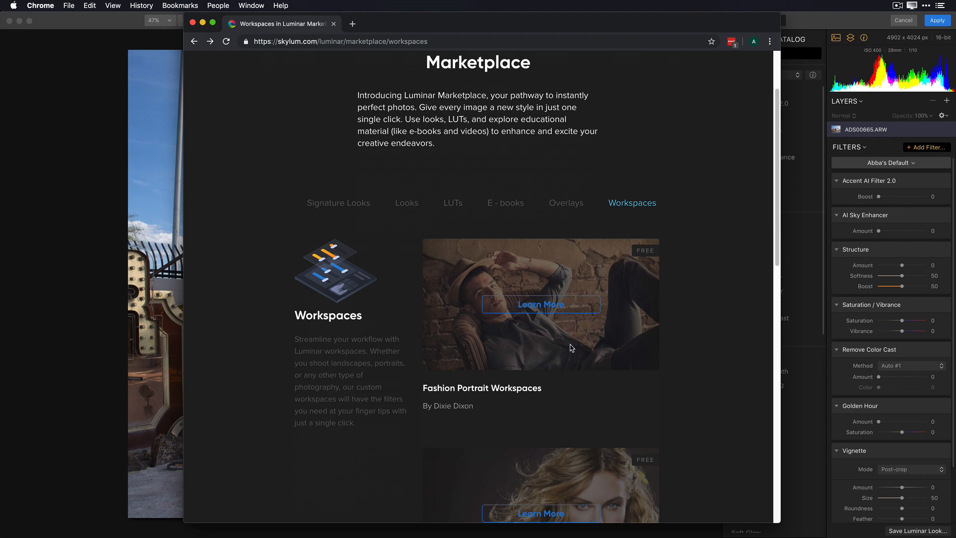
click(549, 315)
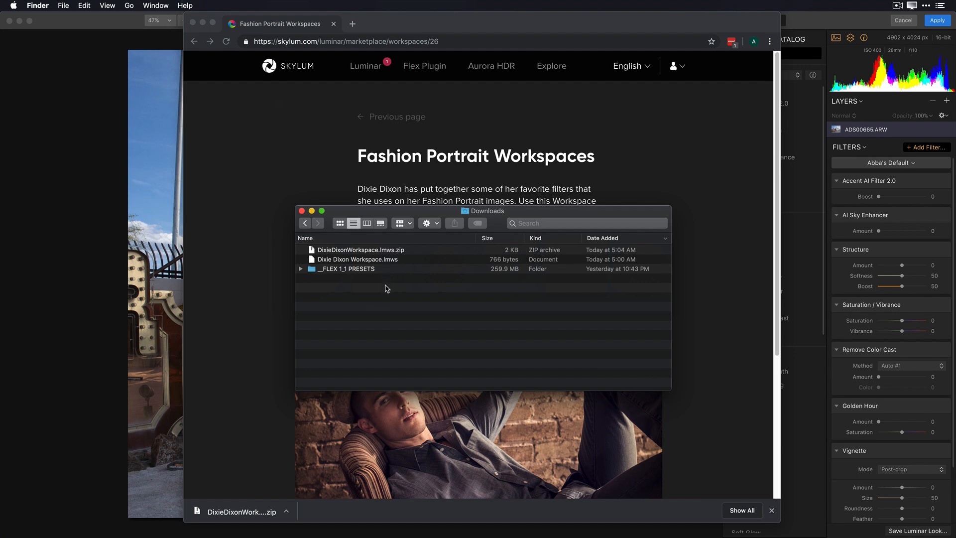
Switch back to Luminar Flex, show its Workspaces folder in Finder and arrange it beside the Downloads window
click(60, 62)
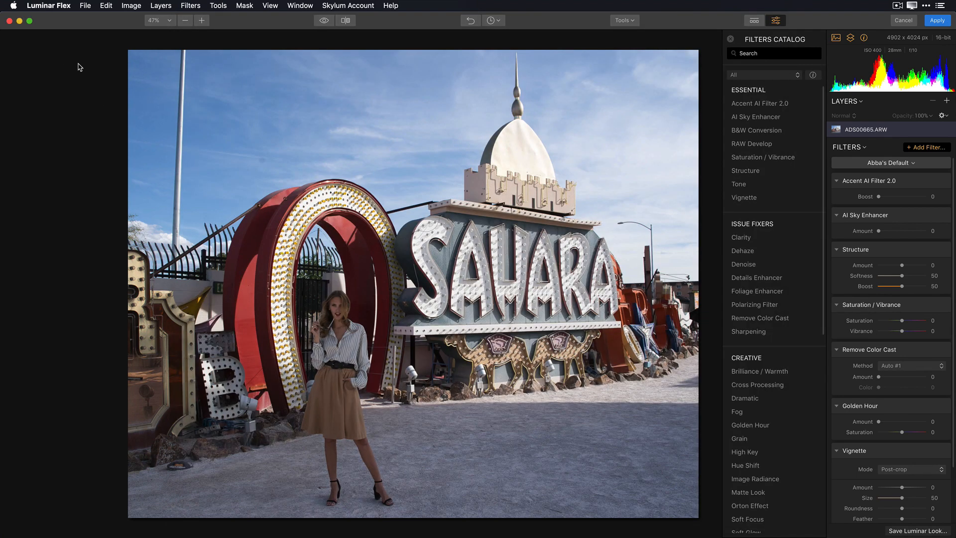
click(85, 7)
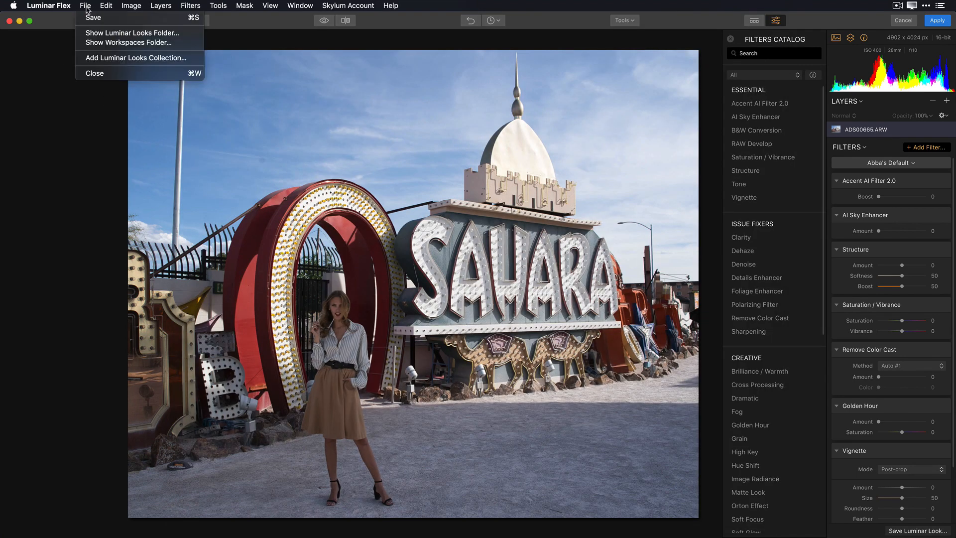
click(98, 43)
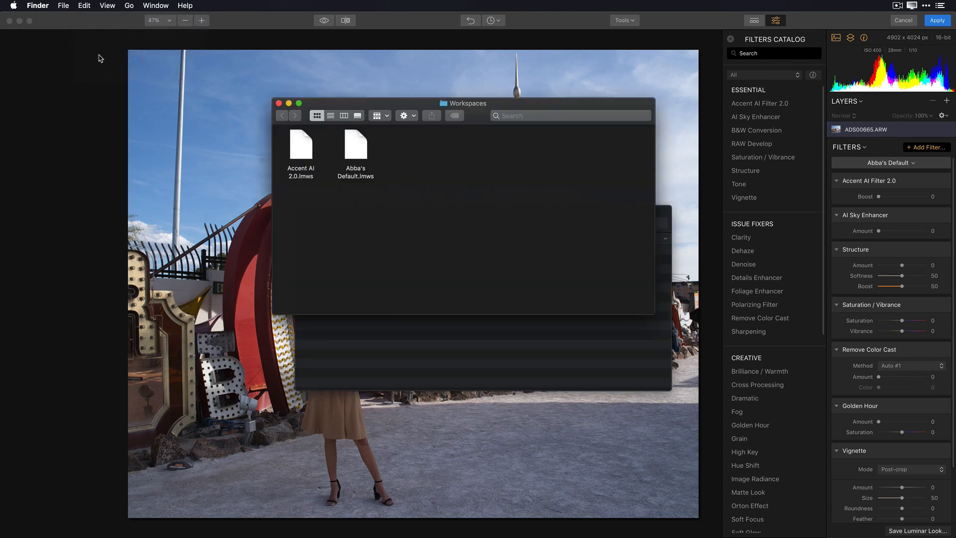
drag(397, 103, 154, 68)
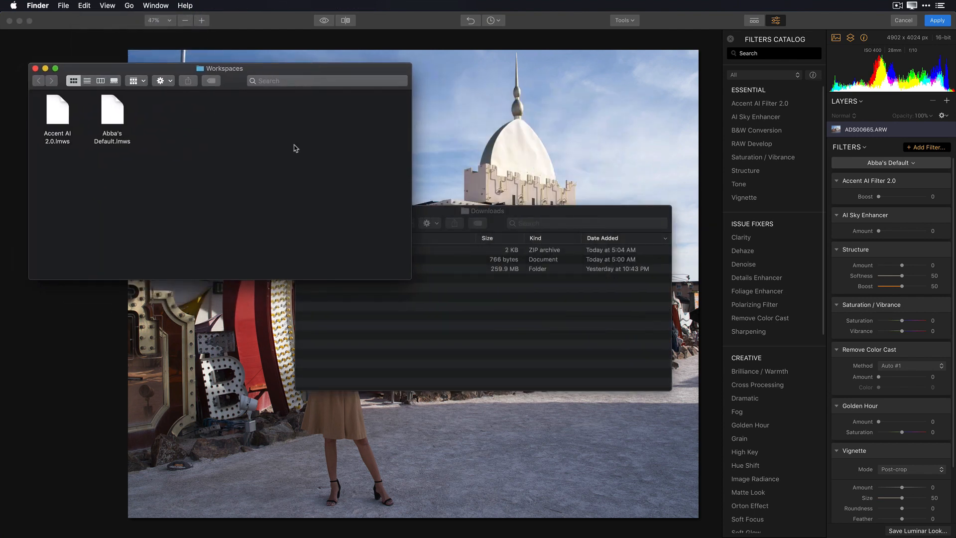
drag(446, 211, 585, 159)
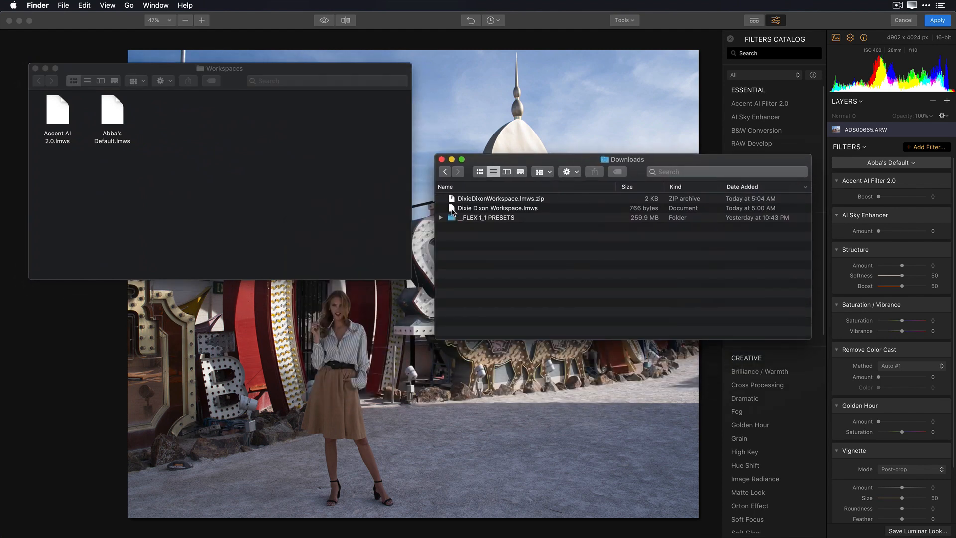
Copy Dixie Dixon Workspace.lmws from Downloads into the Workspaces folder, and load that workspace in Luminar Flex
drag(452, 212, 191, 148)
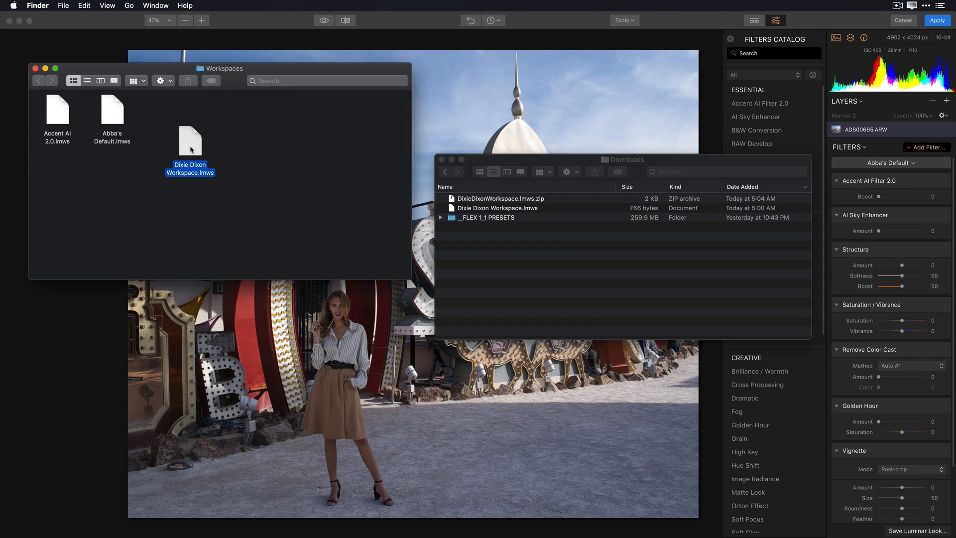
click(442, 159)
key(super+h)
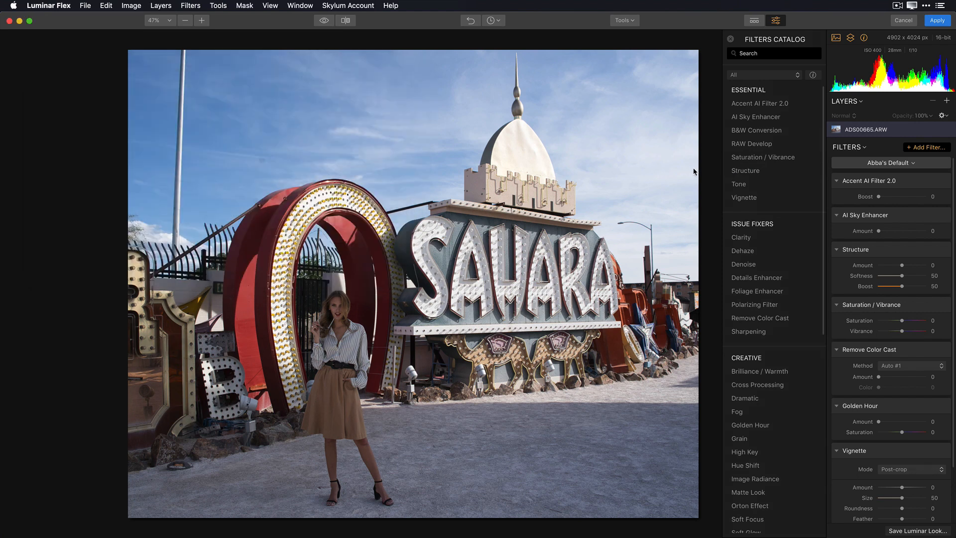
click(915, 163)
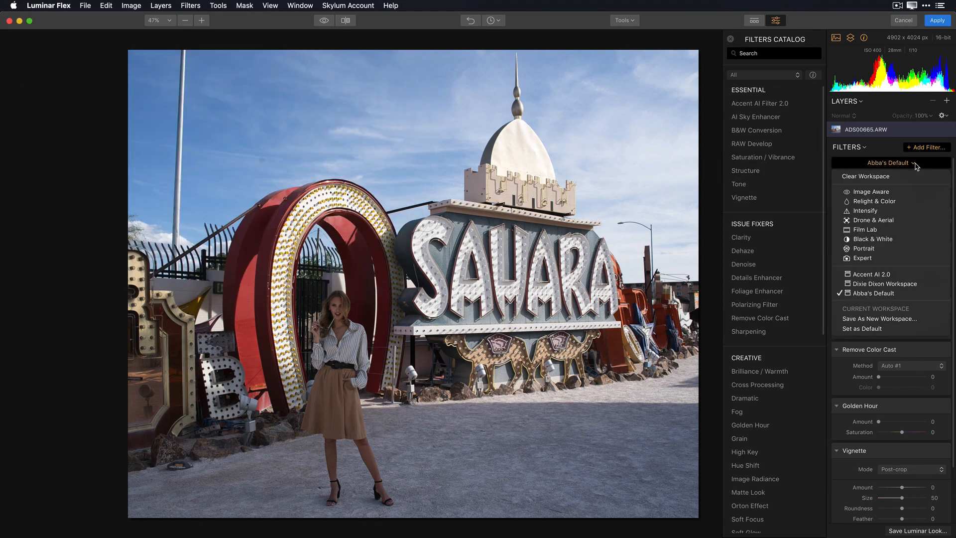
click(916, 284)
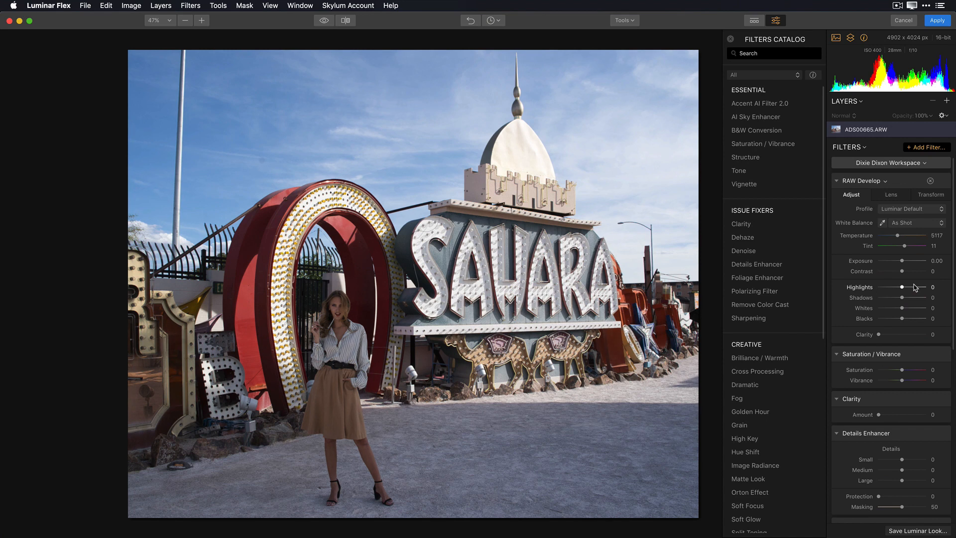